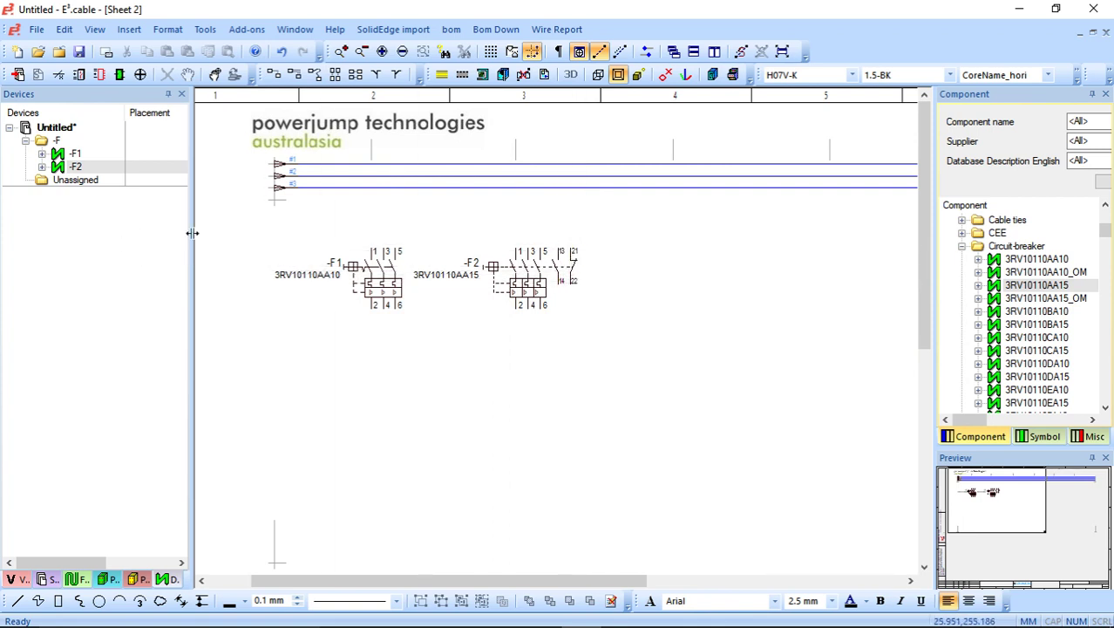
Place -F2's auxiliary contacts S00227 (13,14) in column 4 and S00229 (21,22) in column 5, level with the breakers.
click(43, 167)
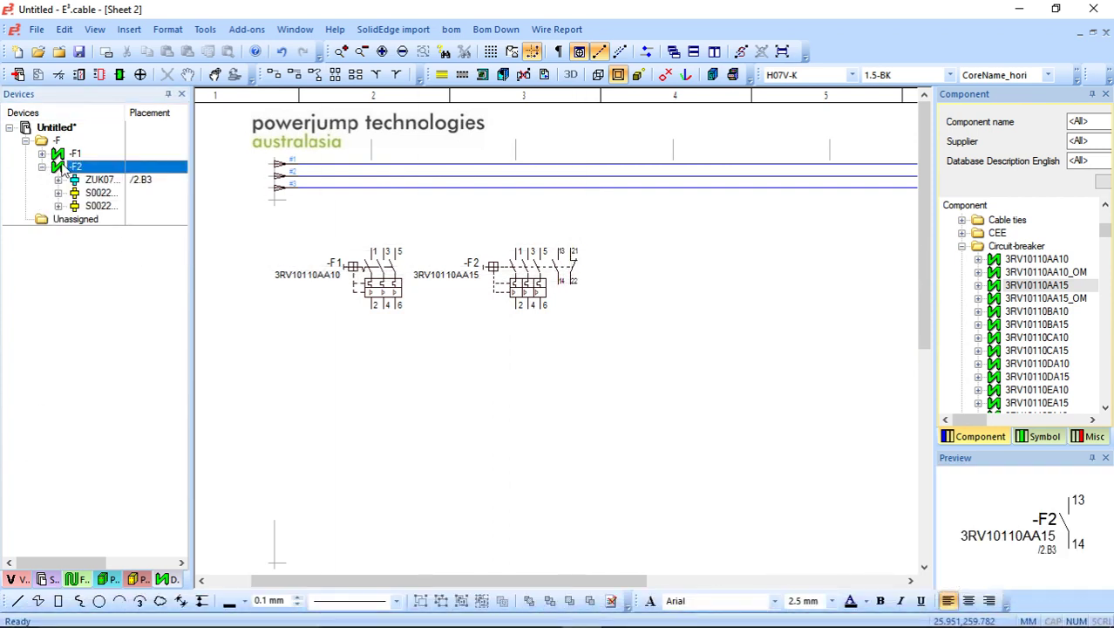
click(43, 154)
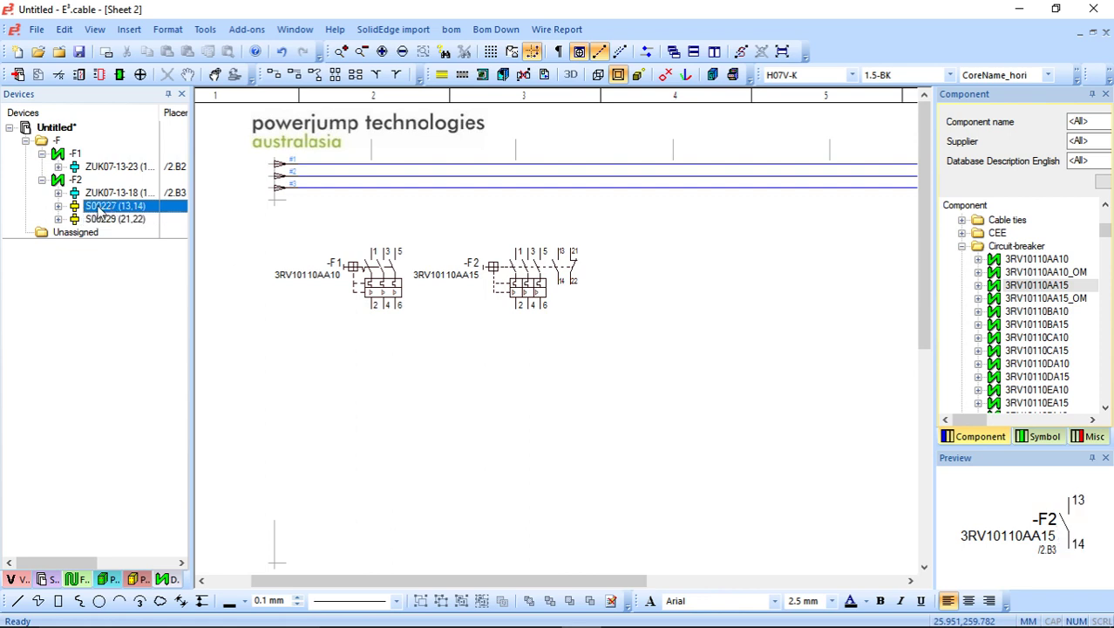
drag(98, 212, 683, 259)
drag(101, 220, 830, 277)
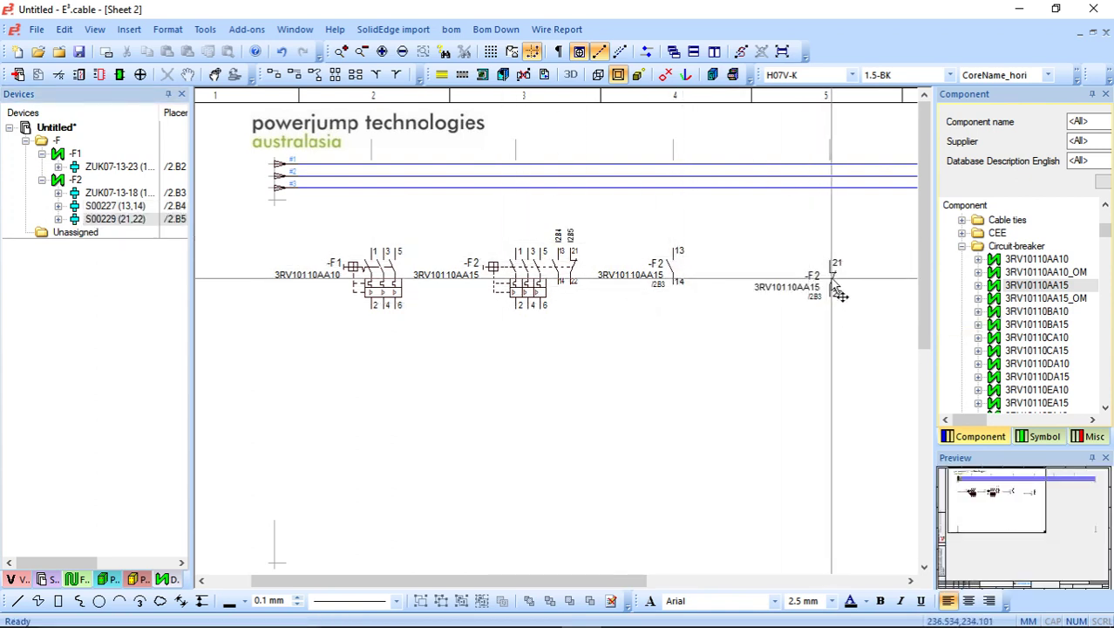
drag(835, 286, 821, 316)
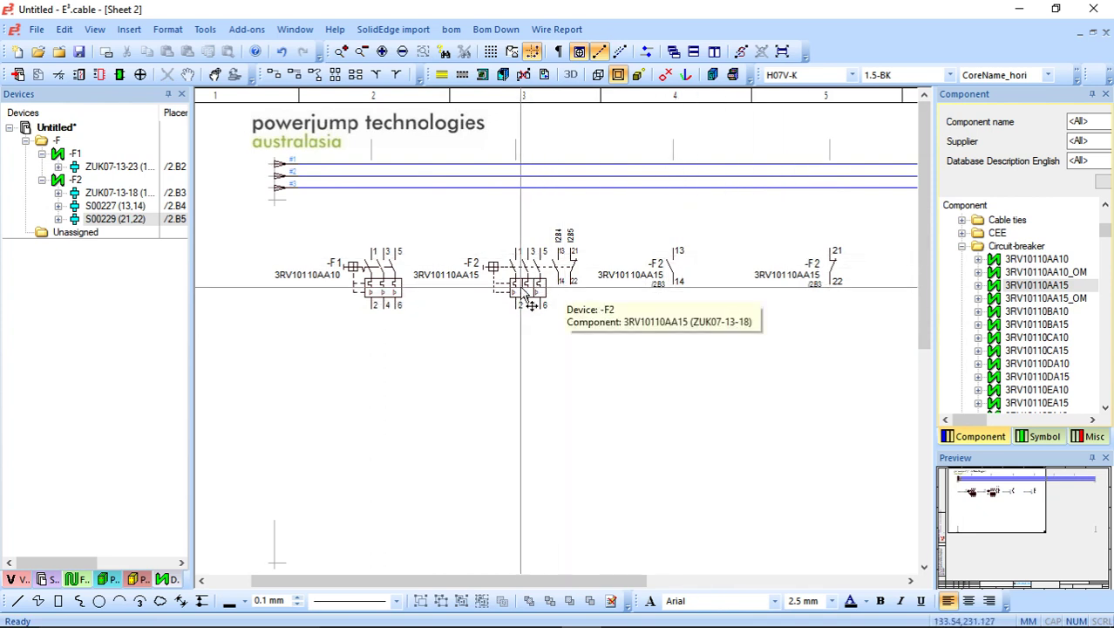
Connect pins 1, 3 and 5 of -F1 and -F2 to the three supply lines, contact 13 to line #3 and contact 21 to line #2.
scroll(565, 248, up, 5)
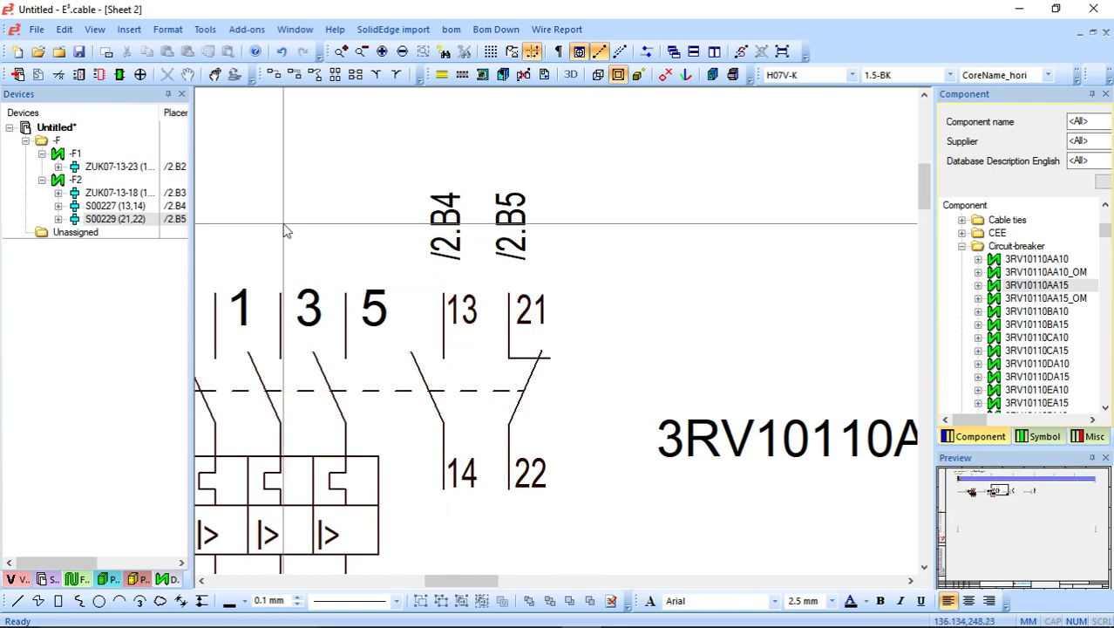
scroll(284, 231, down, 5)
scroll(750, 340, up, 2)
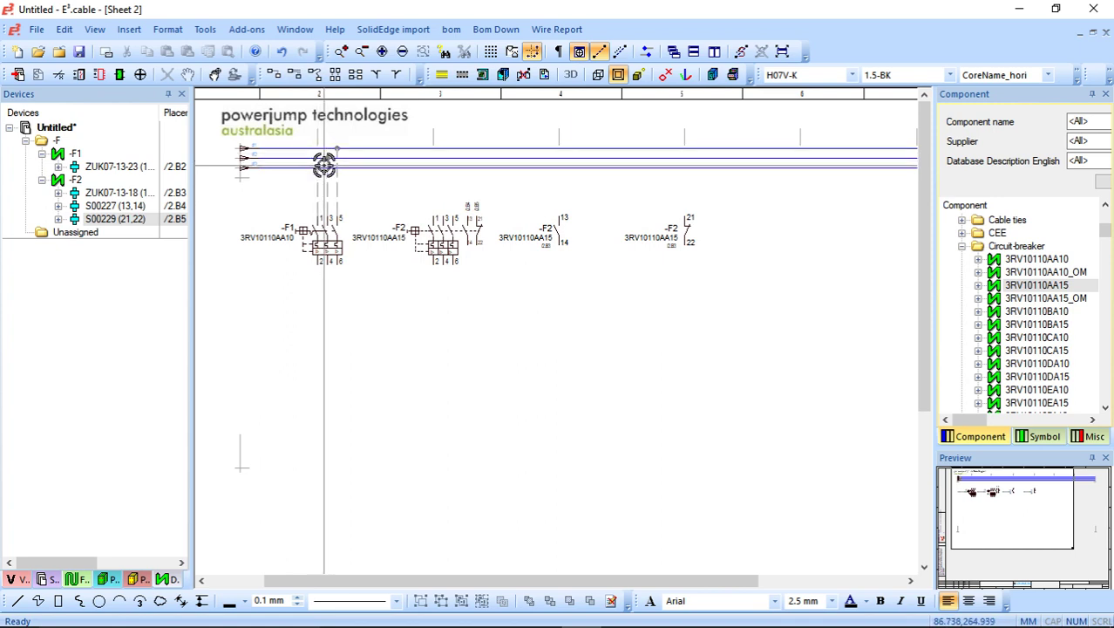
click(324, 155)
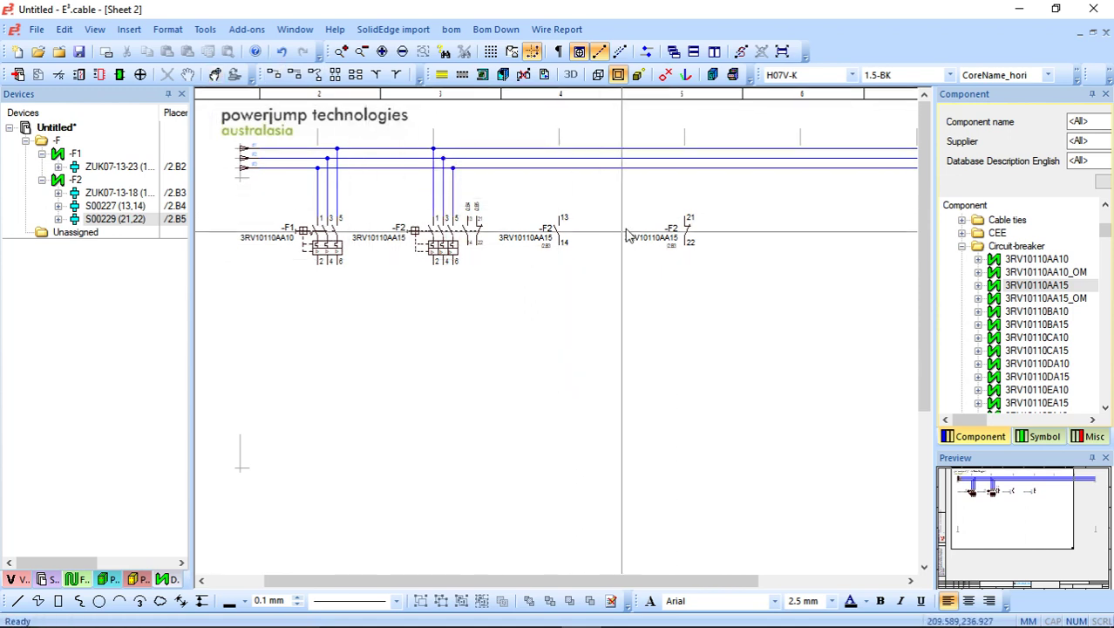
click(559, 168)
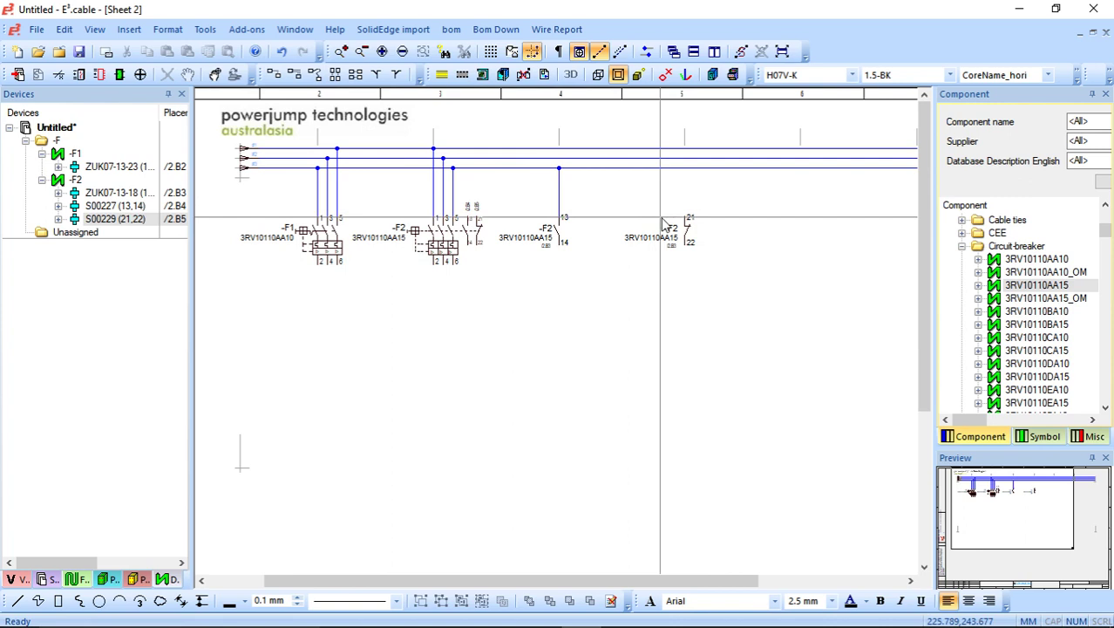
click(683, 159)
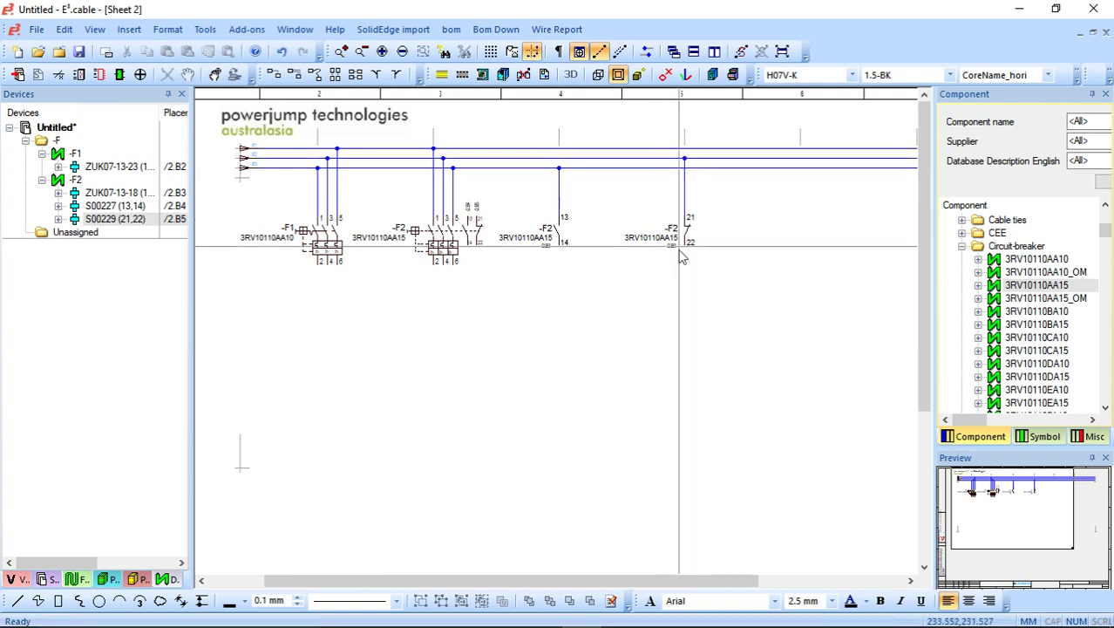
Draw vertical connection lines downward from pins 14 and 22 of the -F2 auxiliary contacts.
click(559, 247)
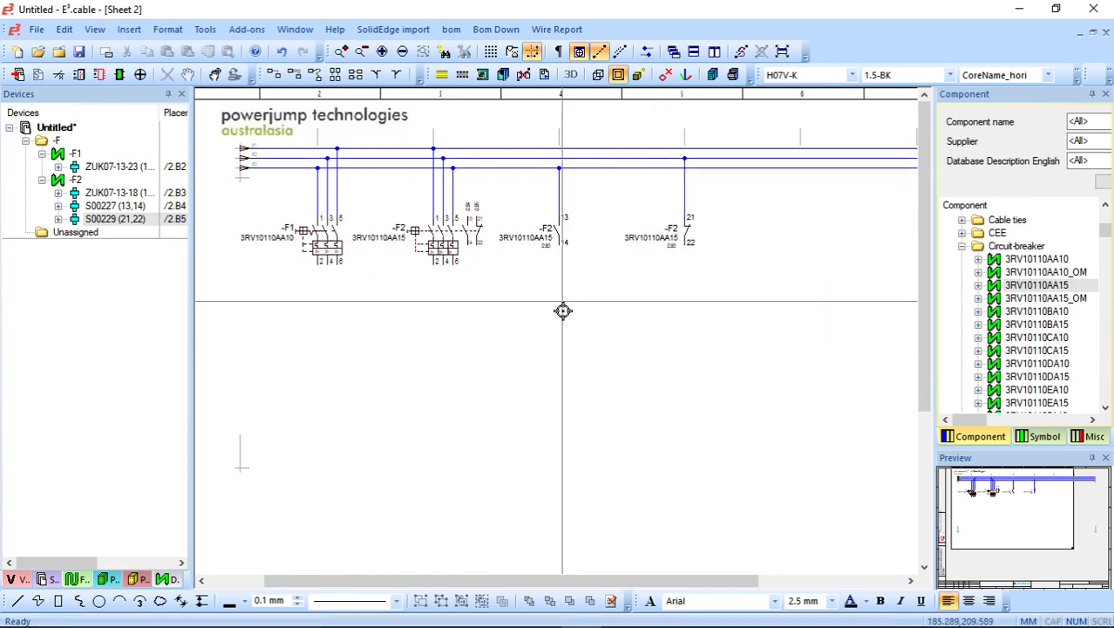
click(559, 398)
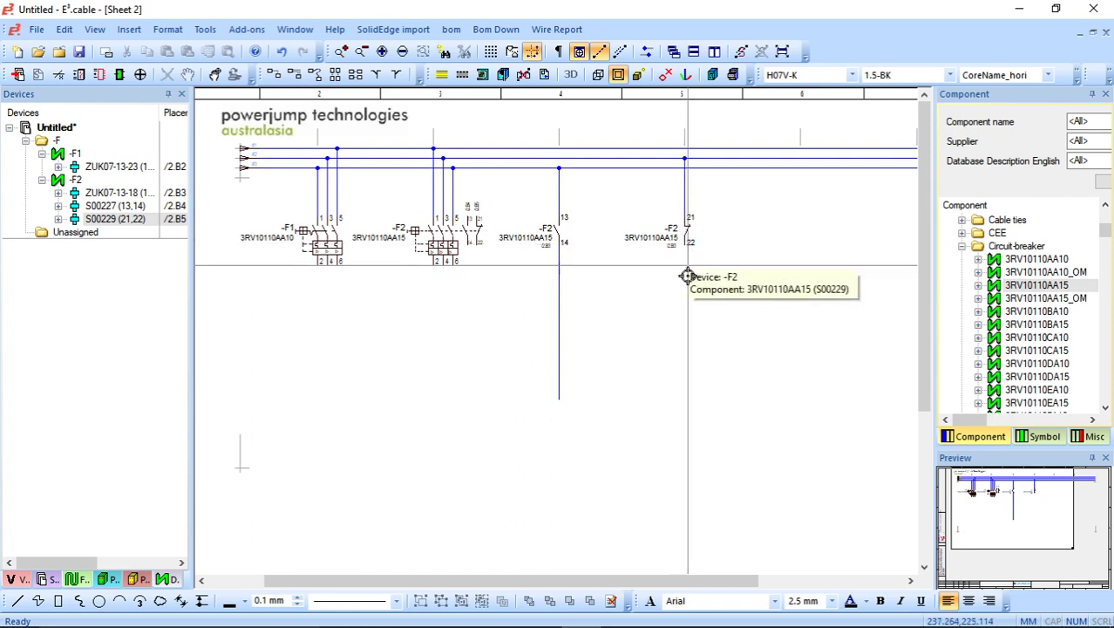
click(685, 246)
click(686, 390)
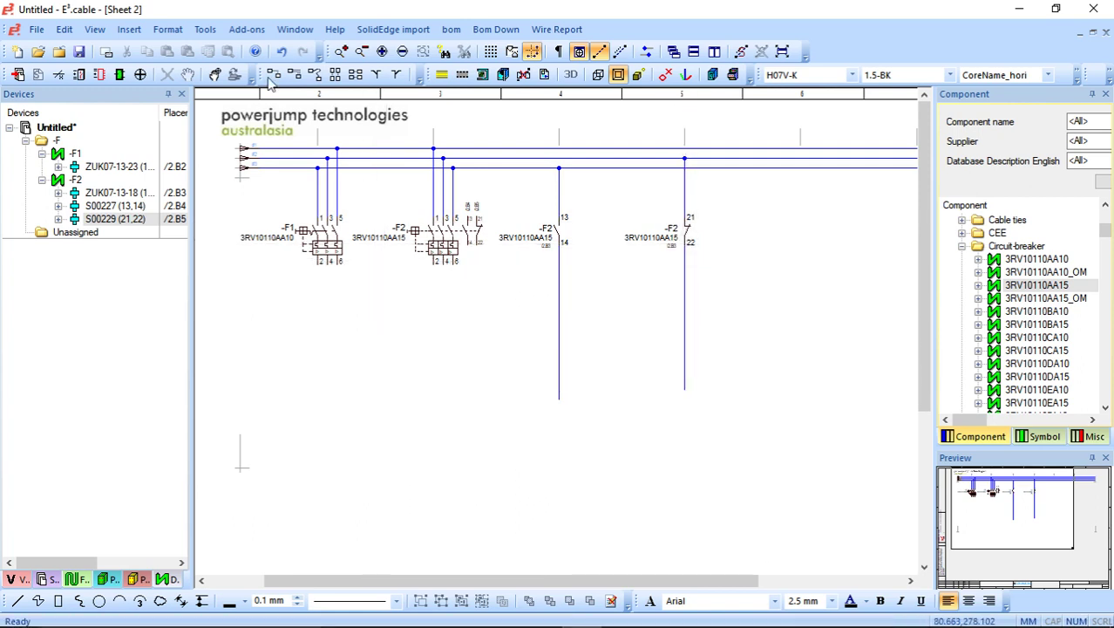
Draw vertical connection lines downward from output pins 2, 4 and 6 of circuit breakers -F2 and -F1.
click(433, 262)
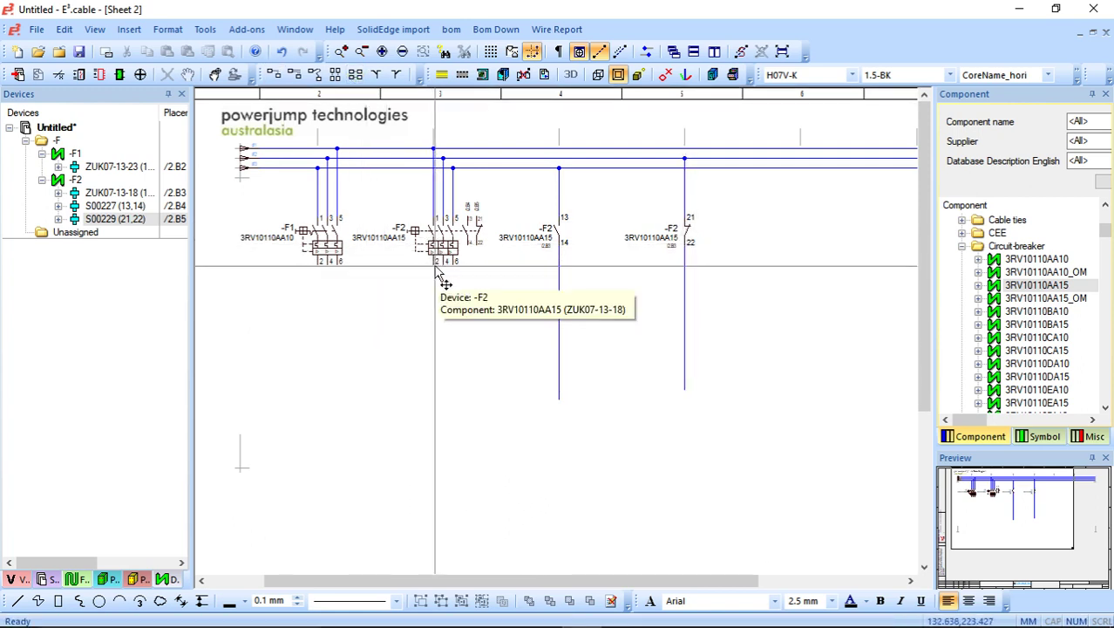
click(434, 381)
click(443, 262)
click(443, 381)
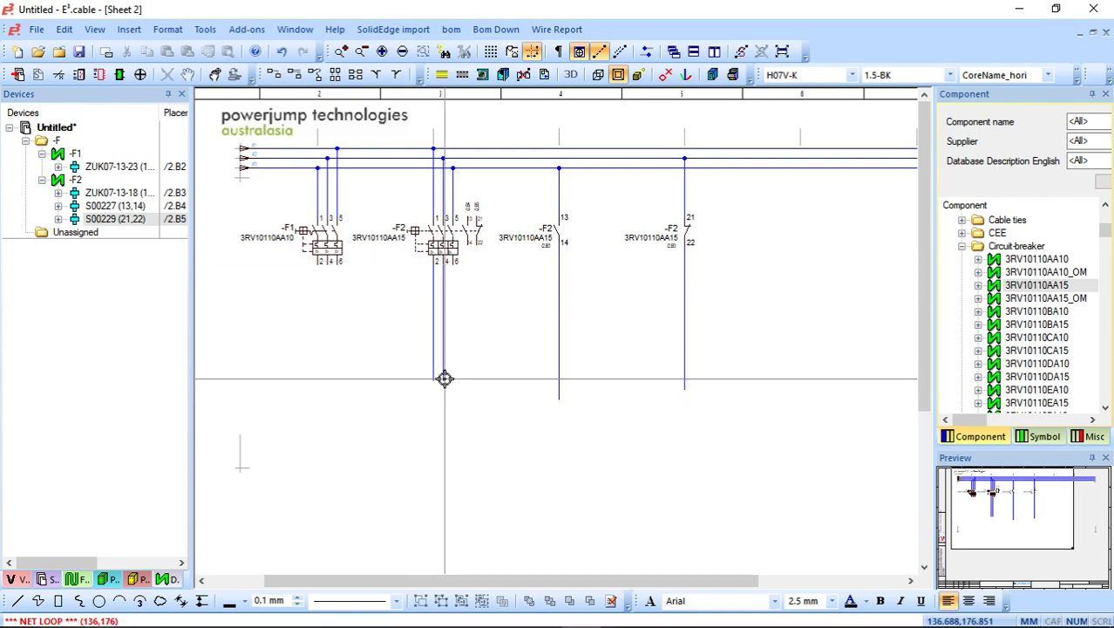
click(453, 381)
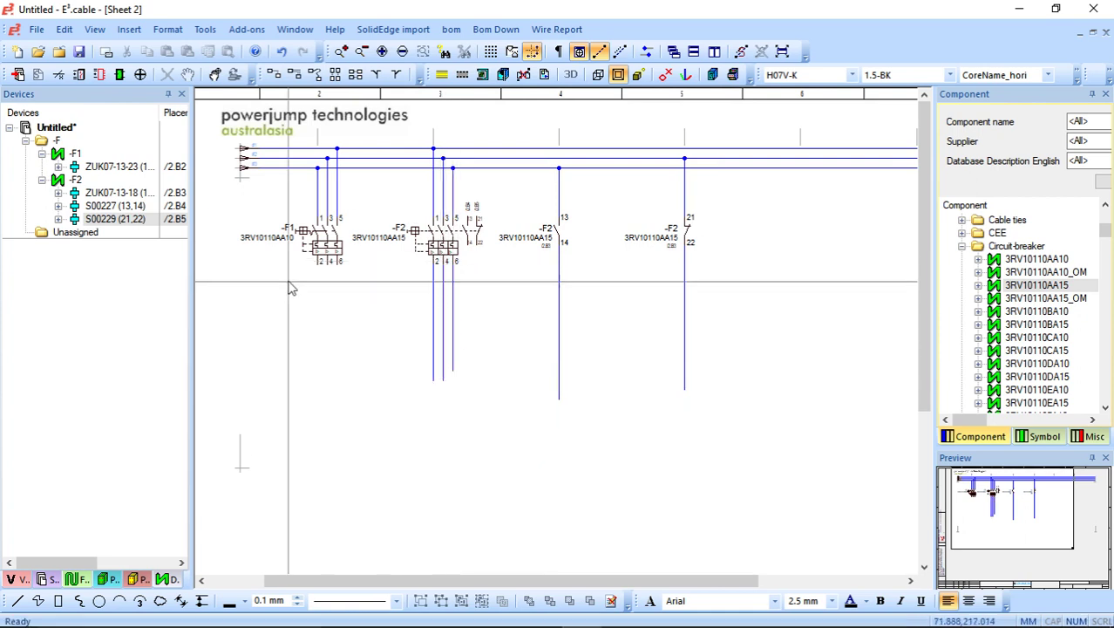
click(318, 262)
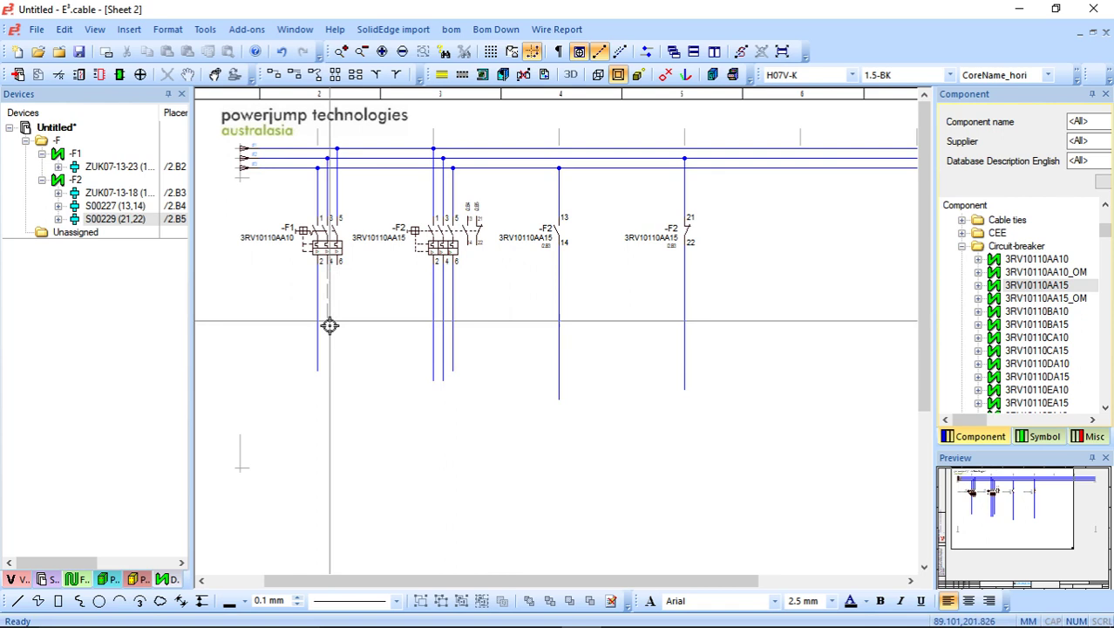
click(338, 368)
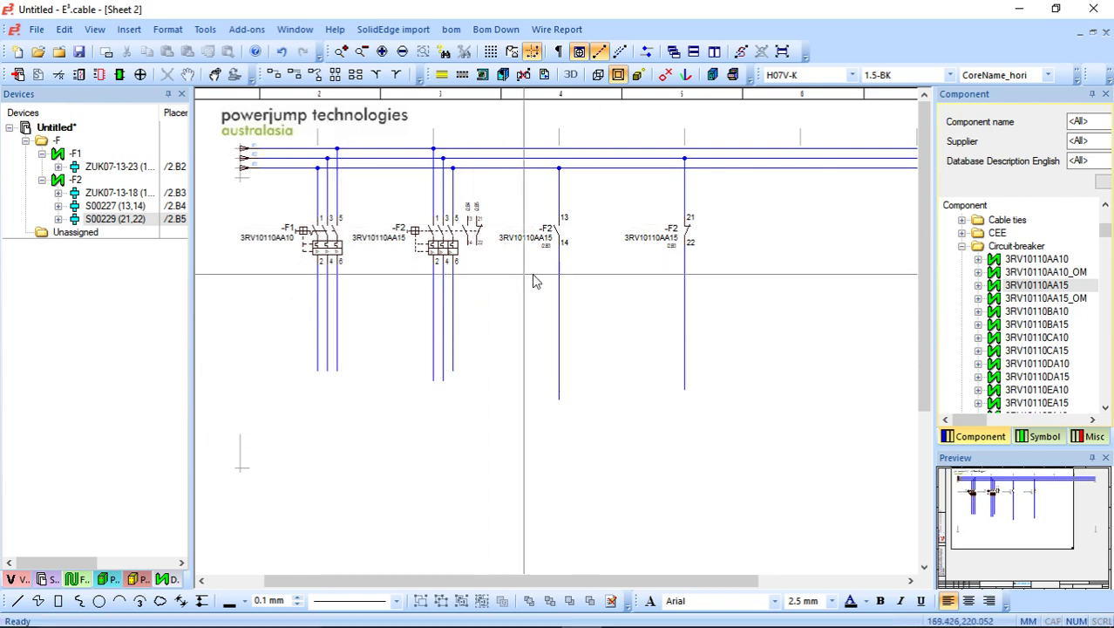
Move the 3RV10110AA15 component text of the main -F2 symbol above its device designation.
mouse_move(448, 250)
mouse_down()
mouse_move(417, 241)
mouse_move(460, 241)
mouse_move(425, 241)
mouse_move(446, 346)
mouse_move(428, 294)
mouse_move(443, 245)
mouse_up()
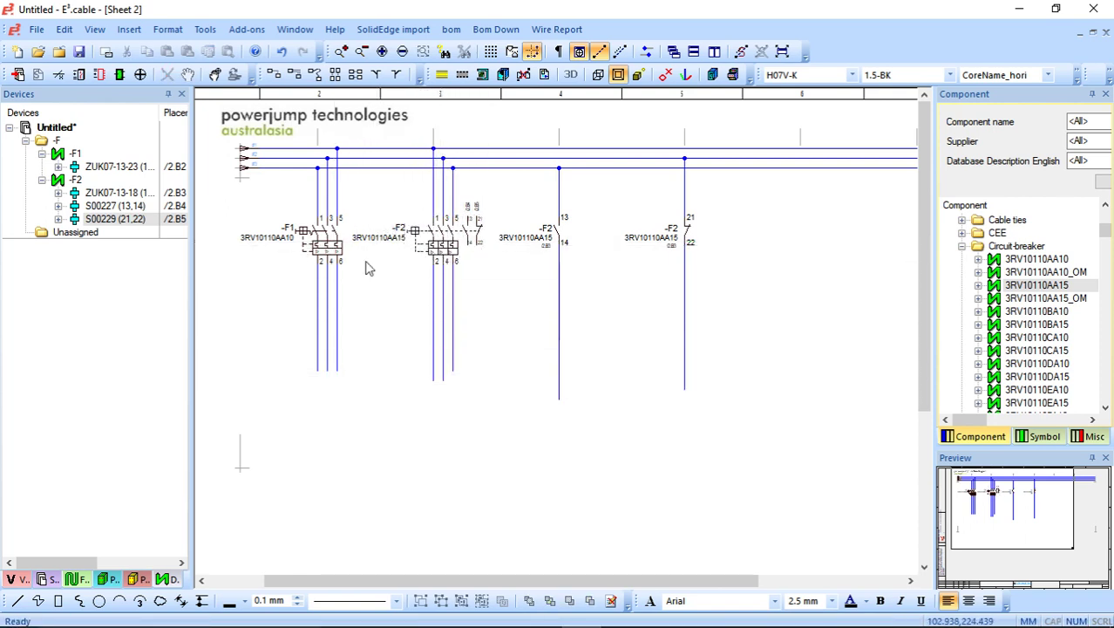
drag(379, 239, 405, 213)
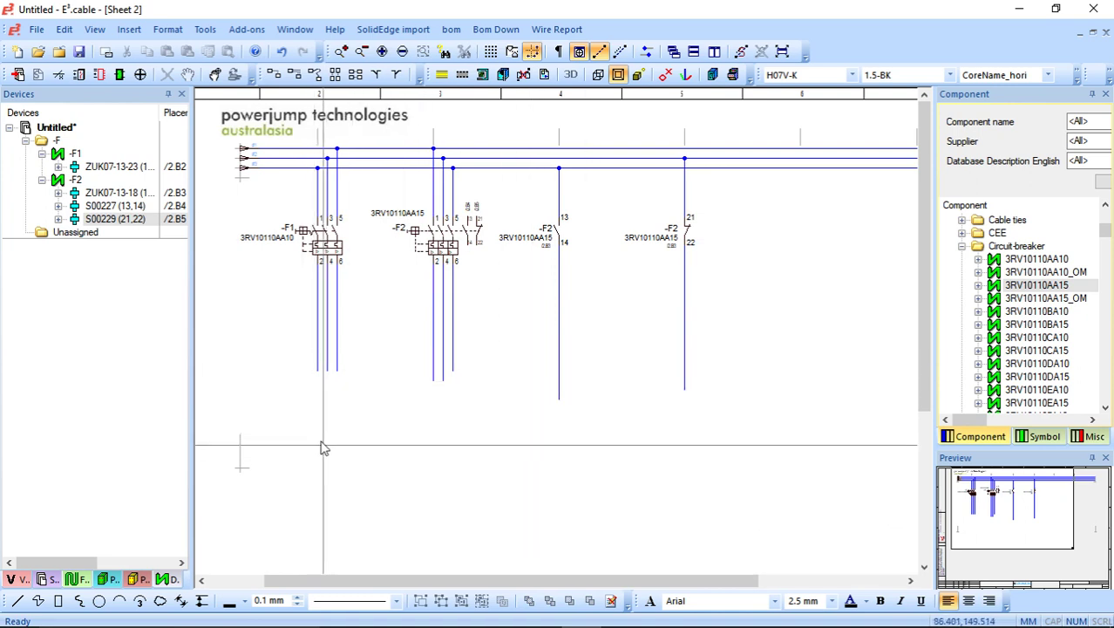
Create a new variant/option named Option1 in the project's variants/options structure.
click(47, 580)
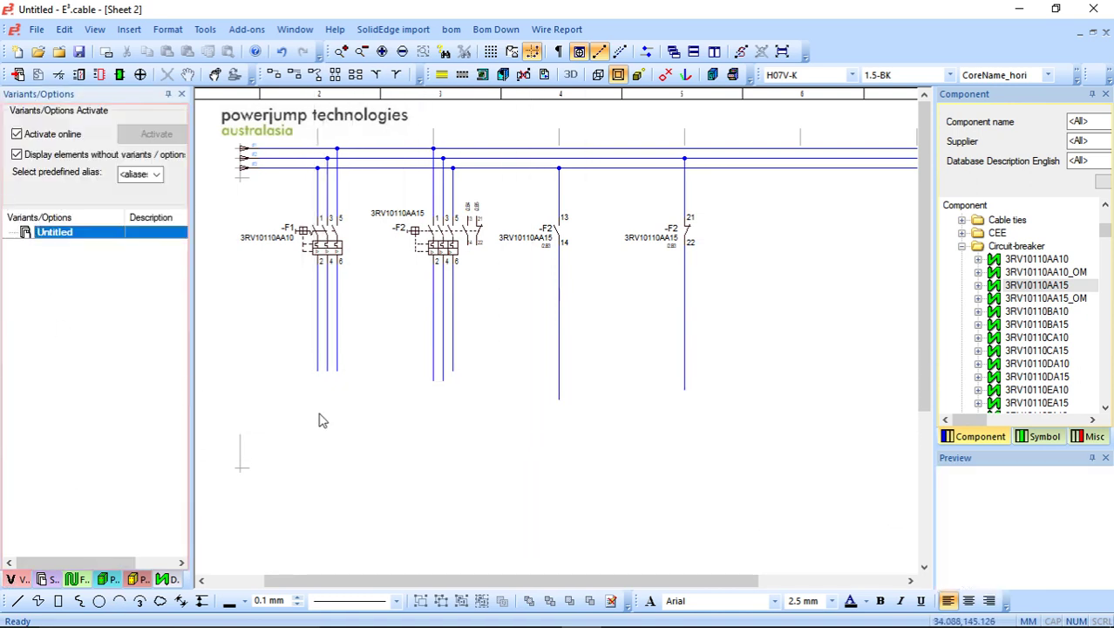
right_click(75, 236)
click(102, 243)
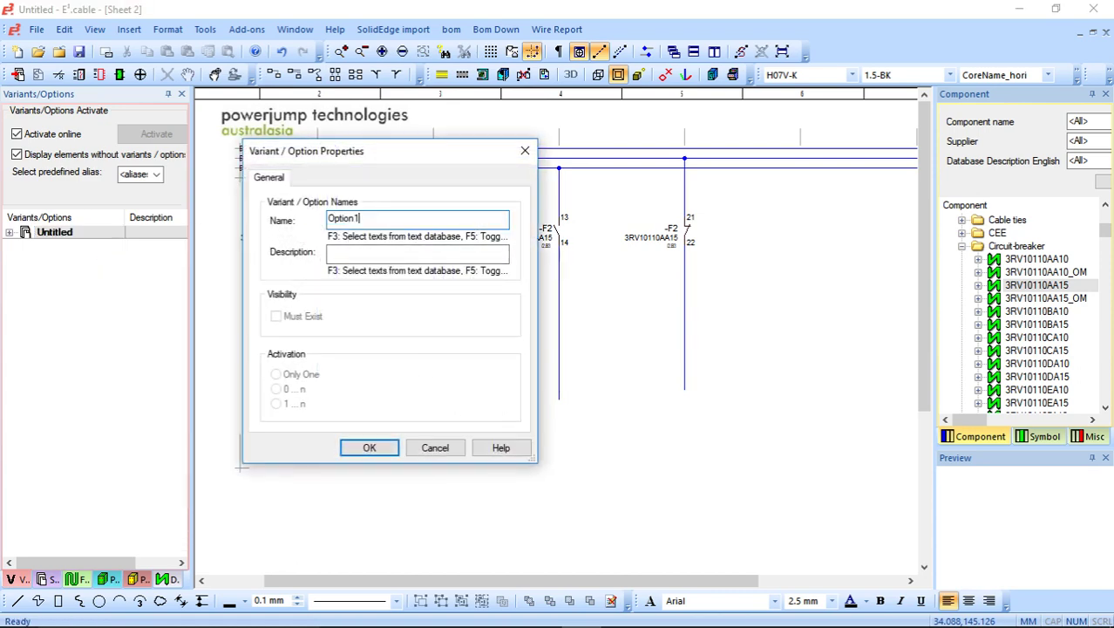
text(Option1)
key(Return)
Expand the project's variants/options structure and add a second option named Option2.
click(23, 235)
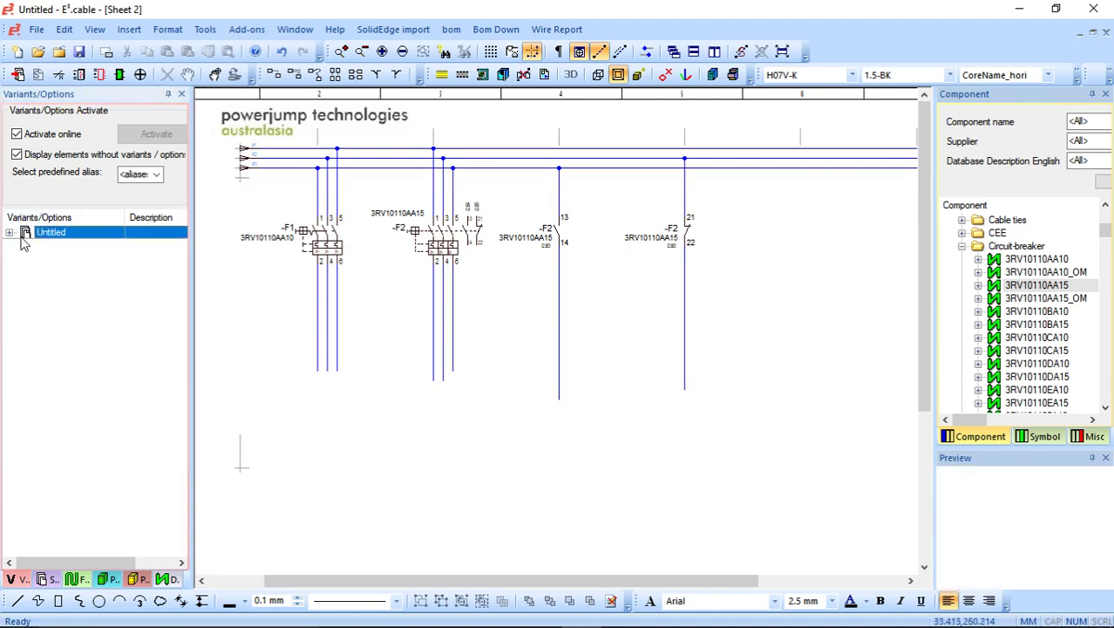
right_click(49, 235)
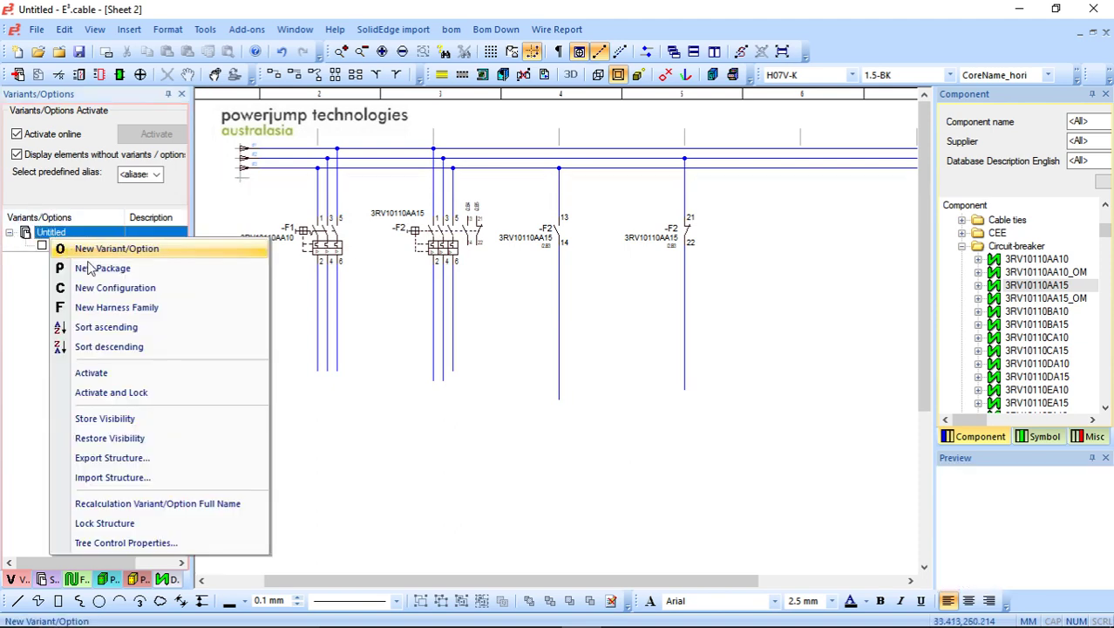
click(87, 246)
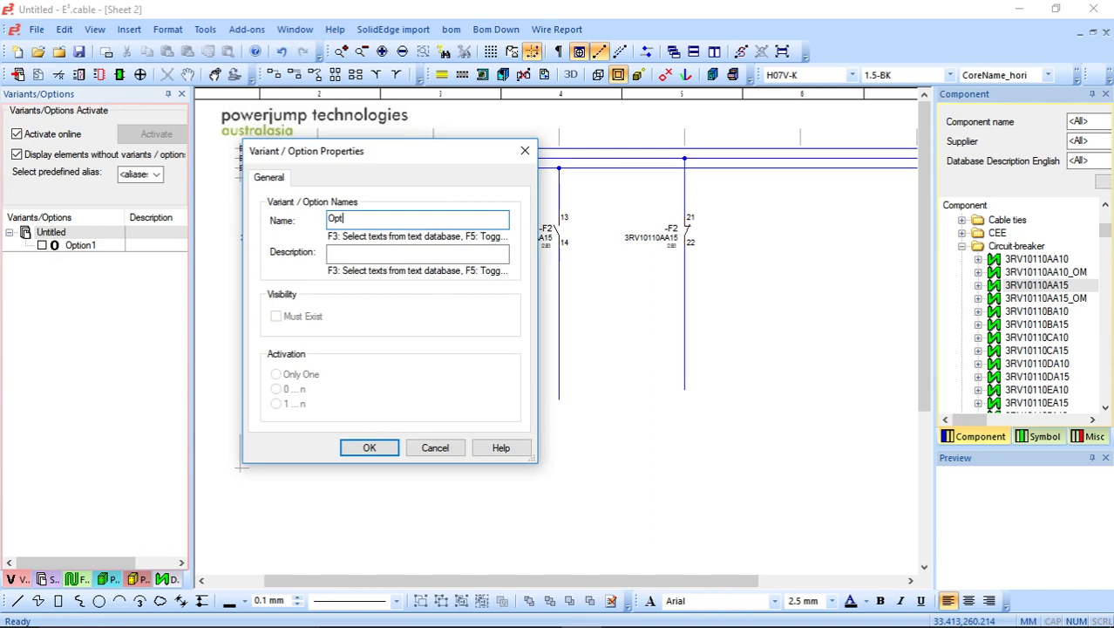
text(Option2)
key(Return)
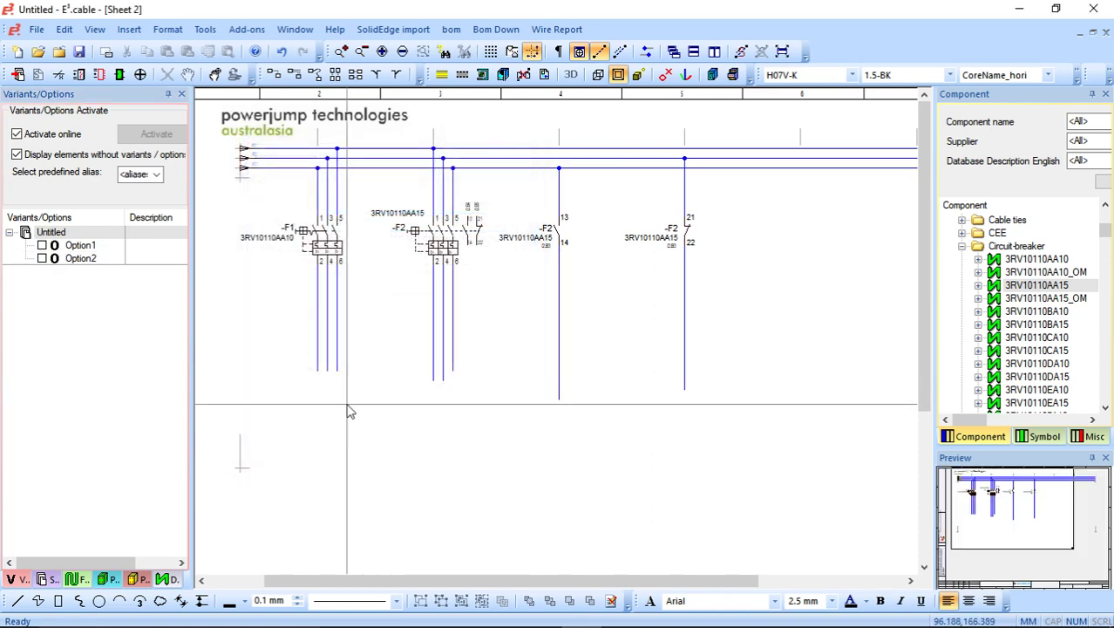
Assign Option1 to circuit breaker -F1 and its connection lines, with options assigned to devices.
click(329, 253)
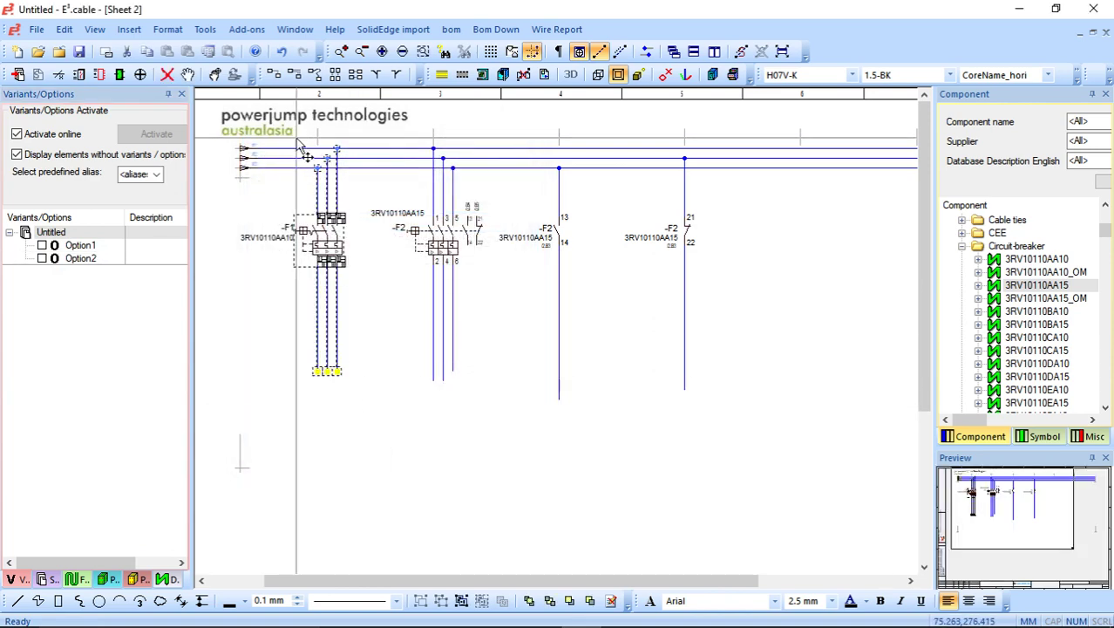
right_click(330, 256)
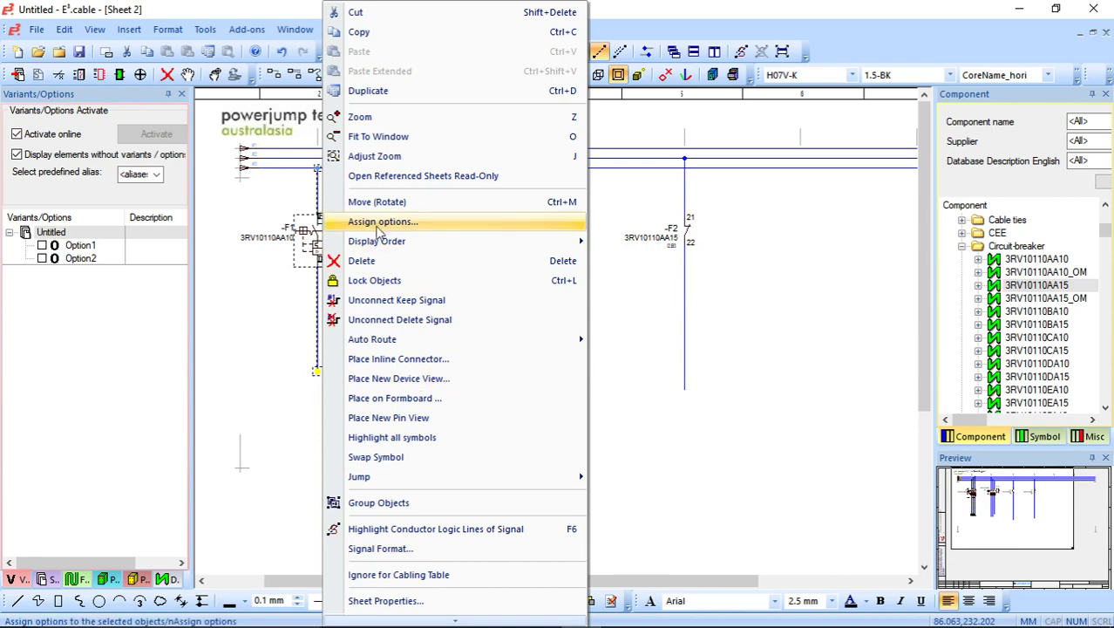
click(488, 219)
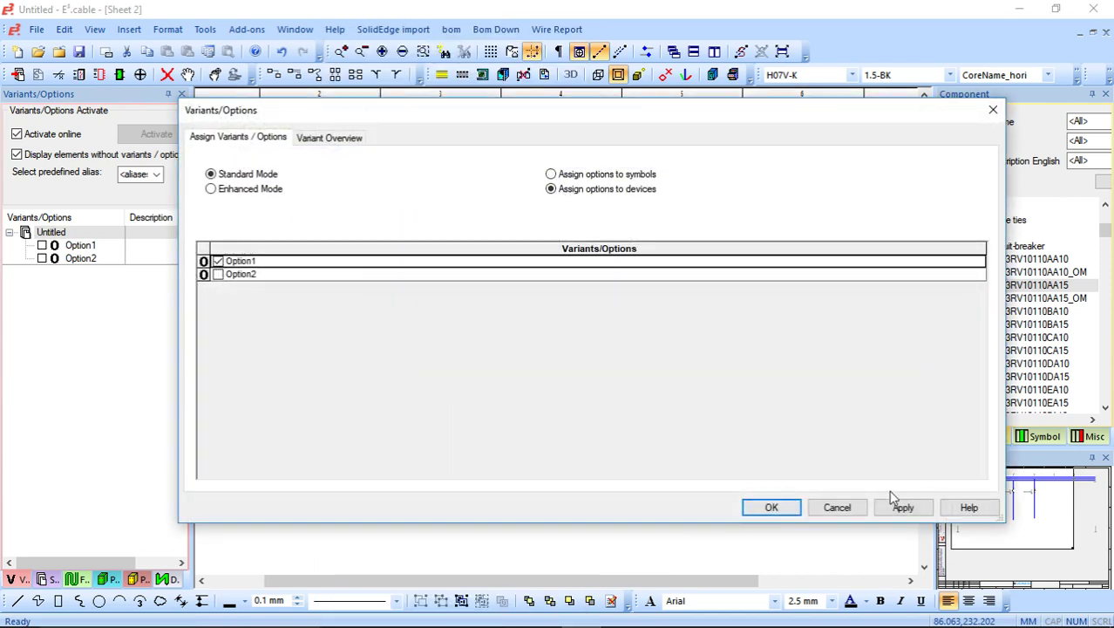
click(895, 504)
click(772, 508)
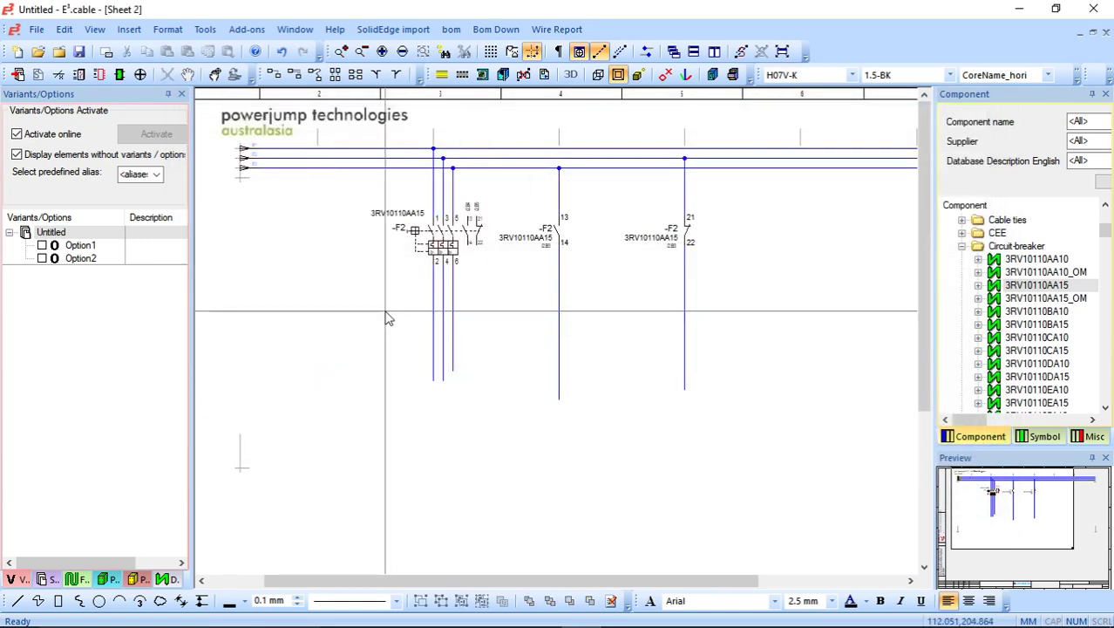
Assign Option2 to the main -F2 circuit breaker symbol and its connection lines, with options assigned to symbols.
mouse_move(395, 123)
mouse_down()
mouse_move(494, 434)
mouse_move(444, 356)
mouse_move(392, 218)
mouse_move(373, 113)
mouse_move(485, 444)
mouse_move(513, 443)
mouse_move(403, 122)
mouse_move(397, 139)
mouse_up()
right_click(444, 277)
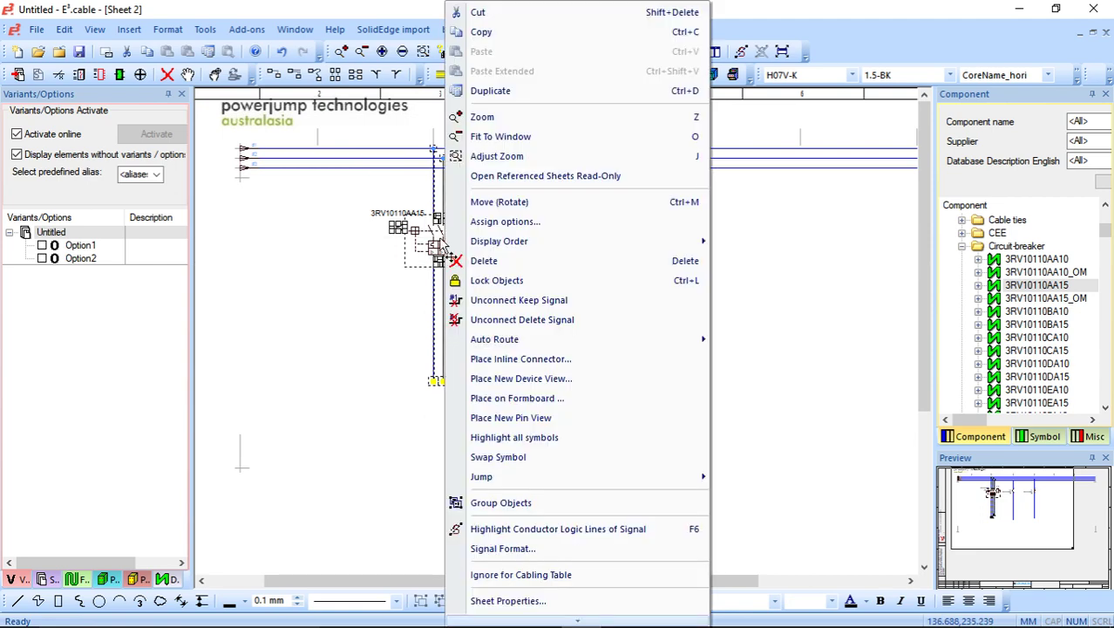
click(515, 222)
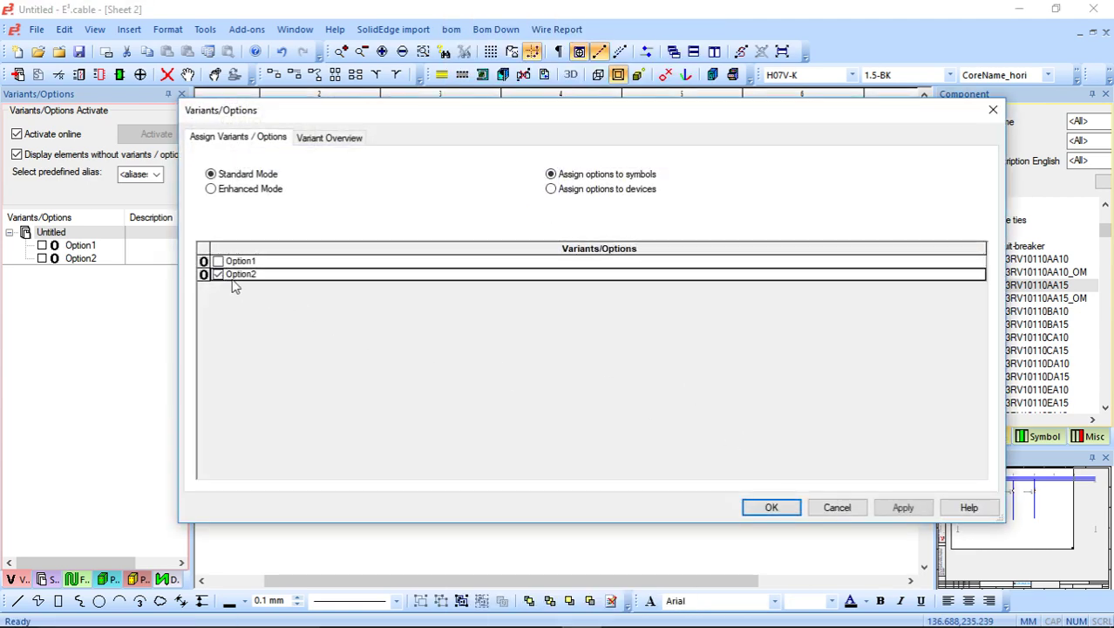
click(895, 513)
click(765, 508)
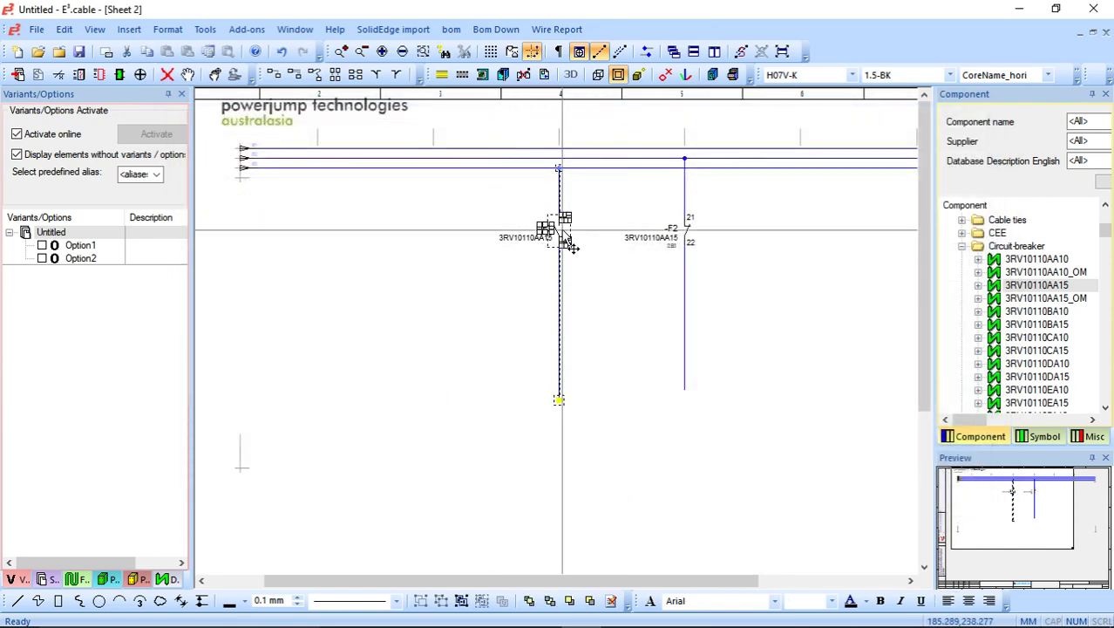
drag(477, 168, 582, 319)
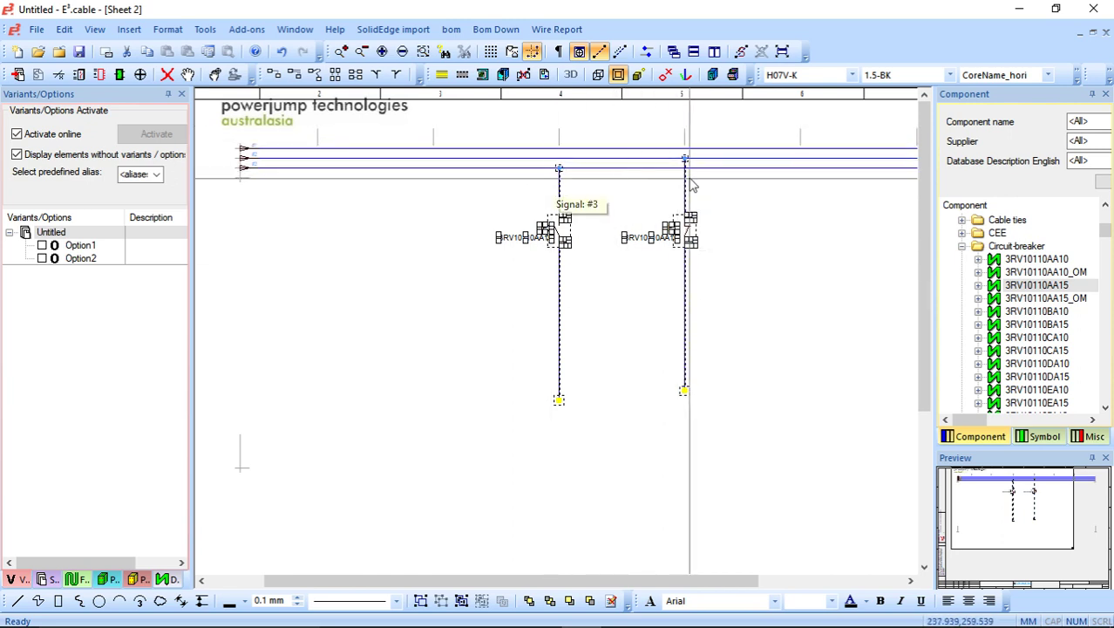
right_click(685, 237)
click(766, 465)
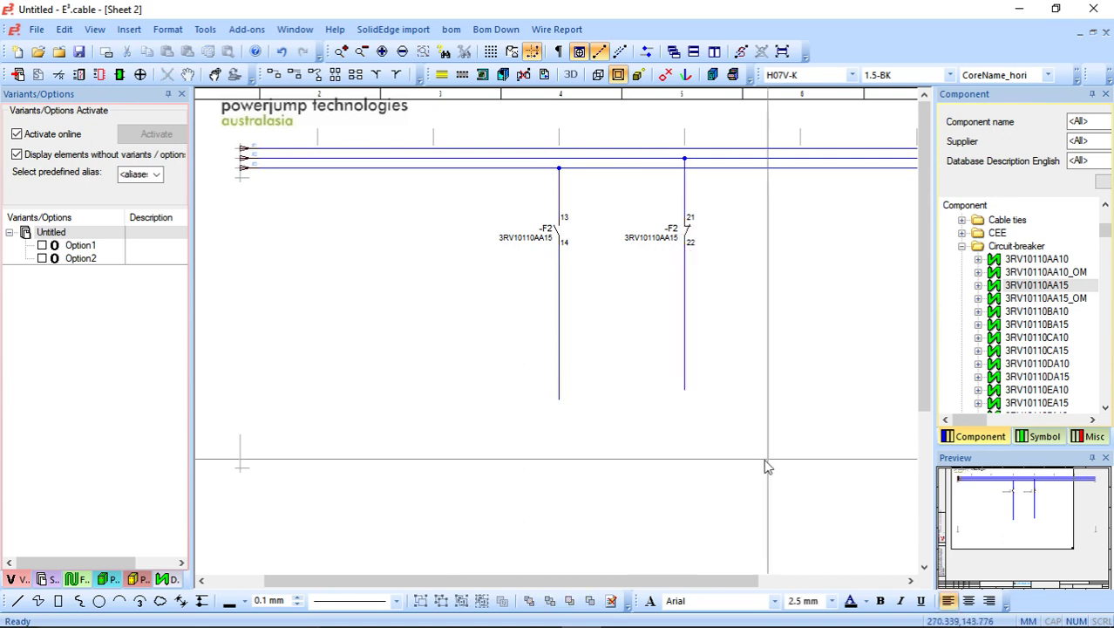
drag(766, 465, 558, 121)
right_click(695, 246)
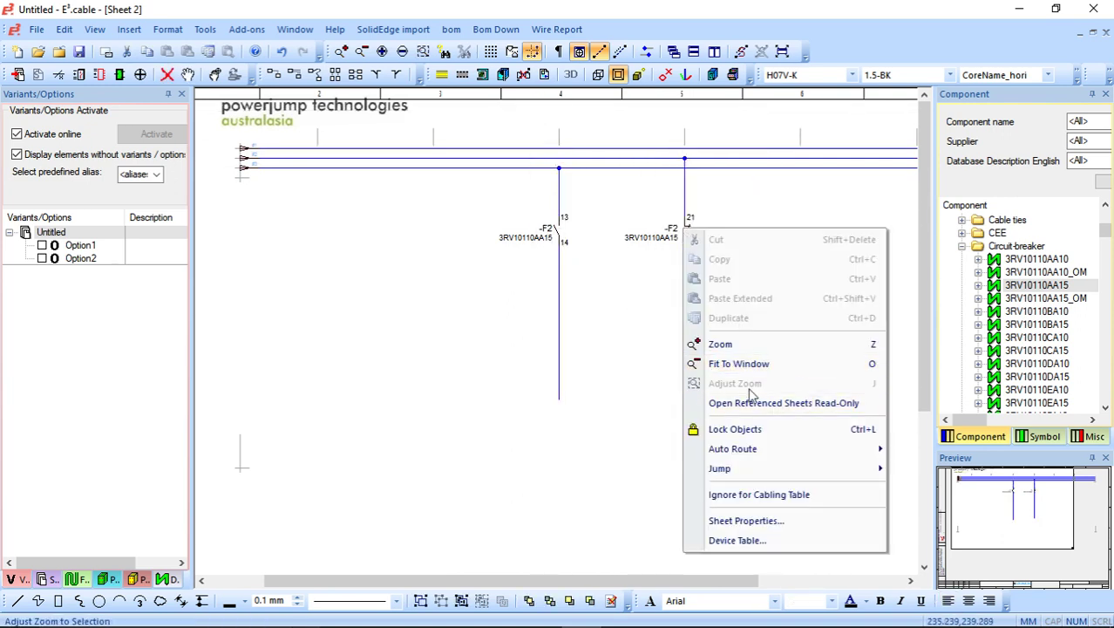
click(488, 379)
Assign Option2 to the two -F2 auxiliary contacts (13/14 and 21/22) and their connection lines, with options assigned to devices.
drag(580, 192, 776, 463)
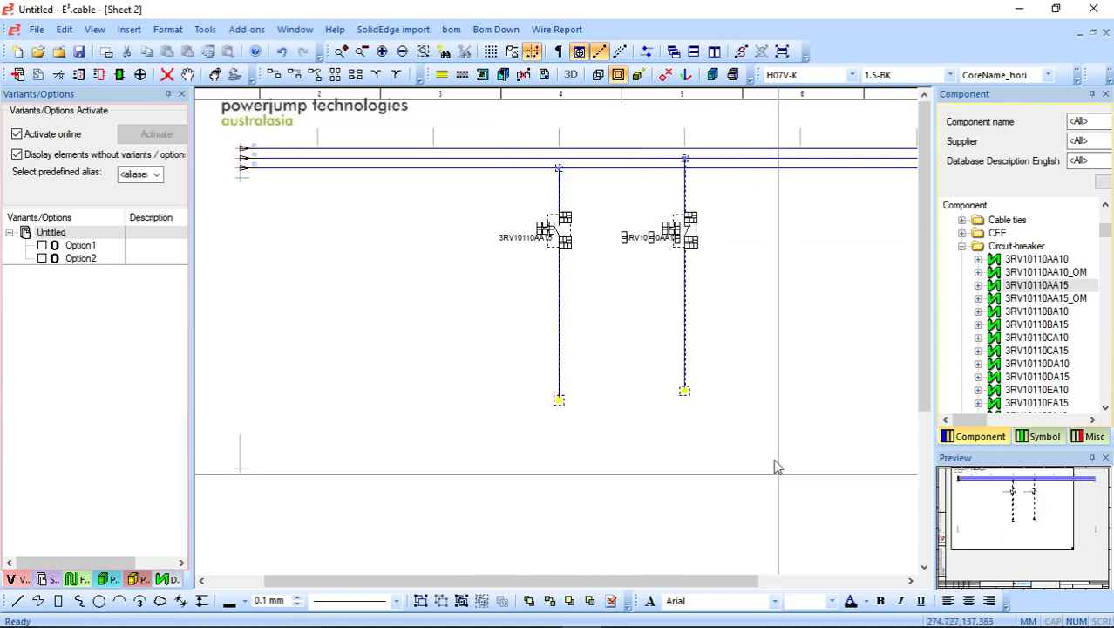
right_click(692, 249)
click(743, 219)
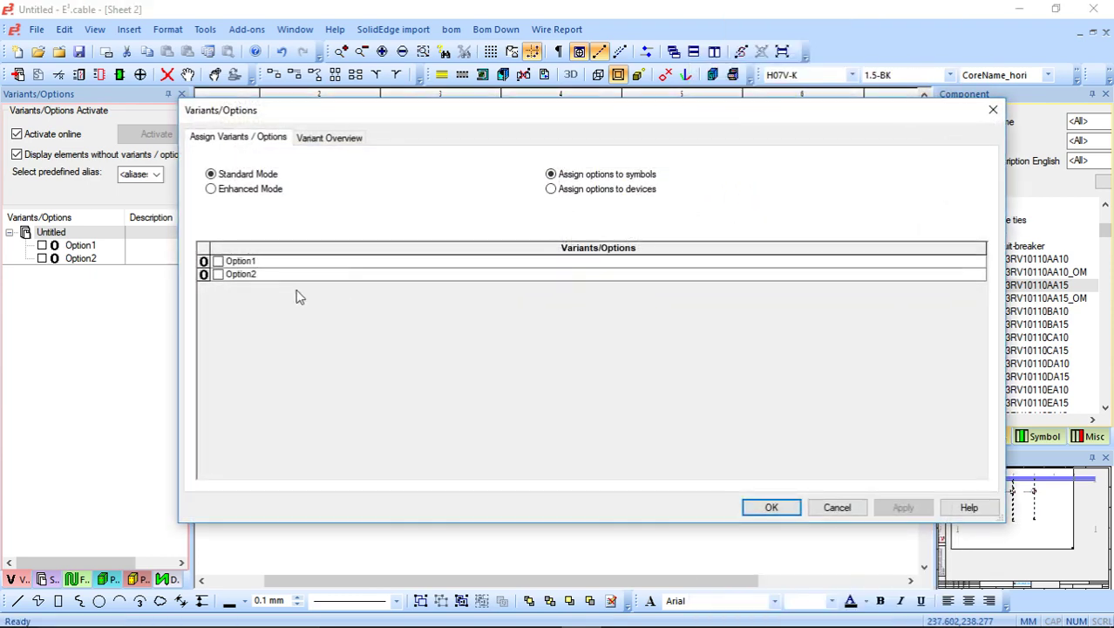
click(896, 509)
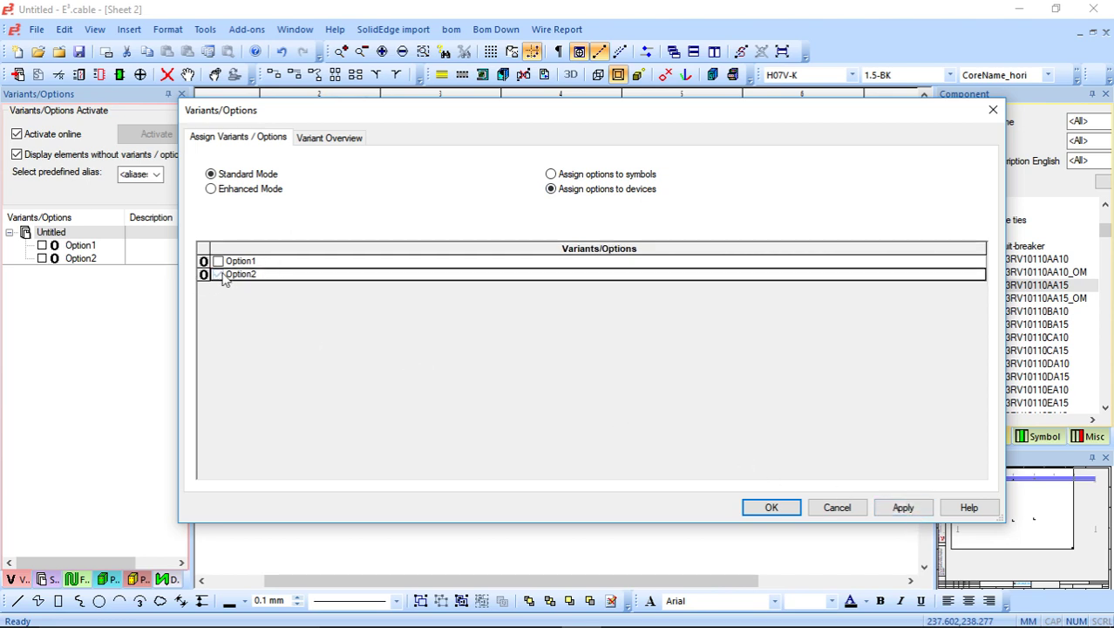
click(772, 507)
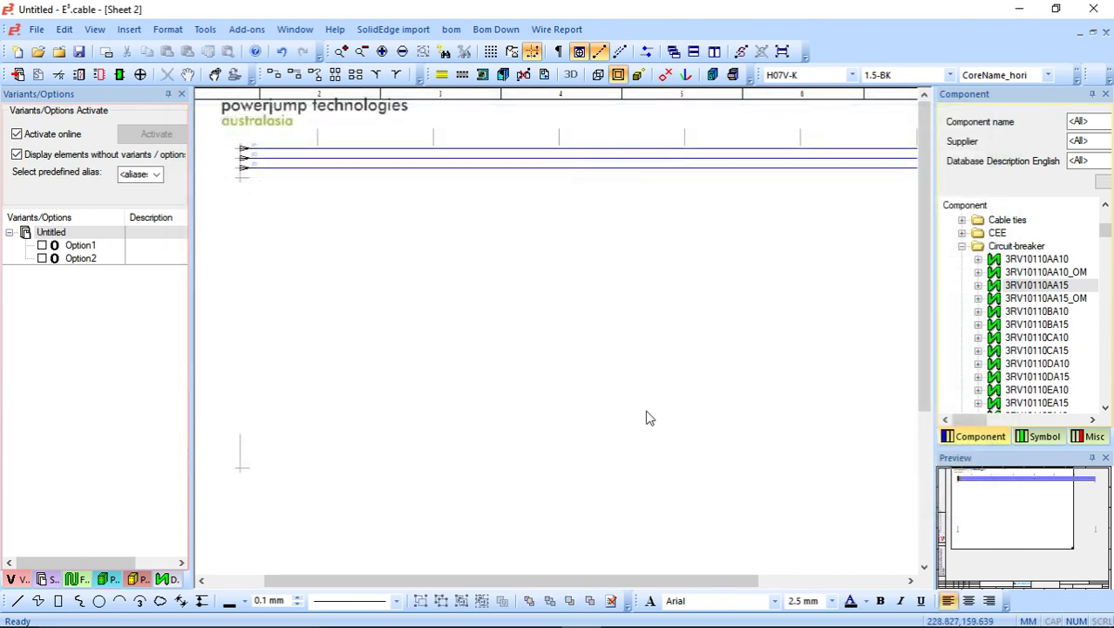
Activate Option2 alone, Option1 alone and finally both together to check which breakers each option displays.
click(42, 259)
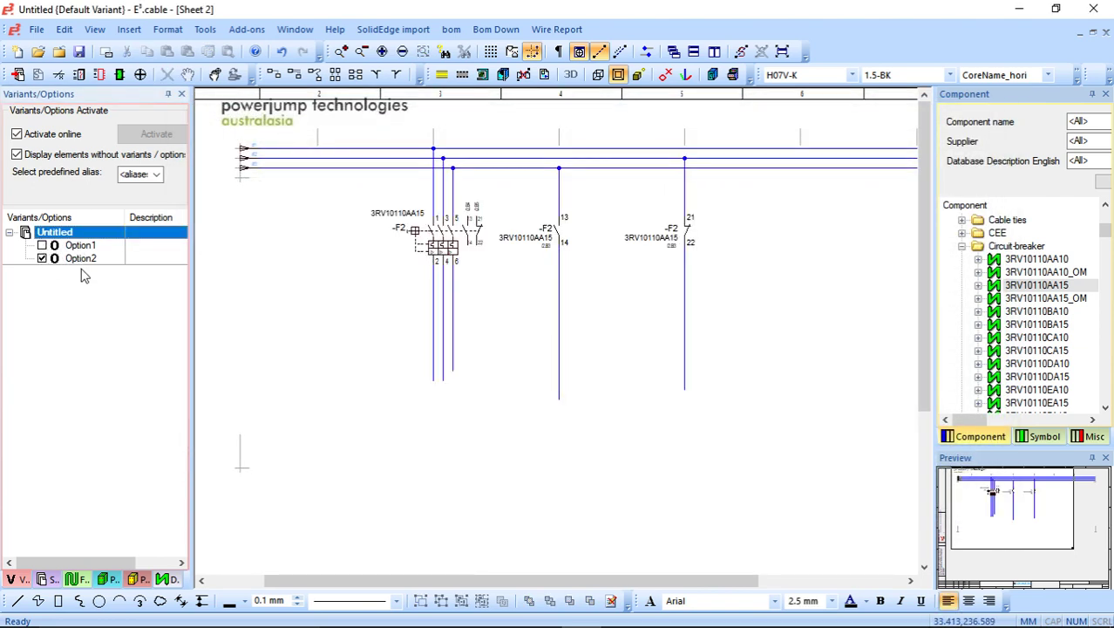
click(42, 259)
click(42, 245)
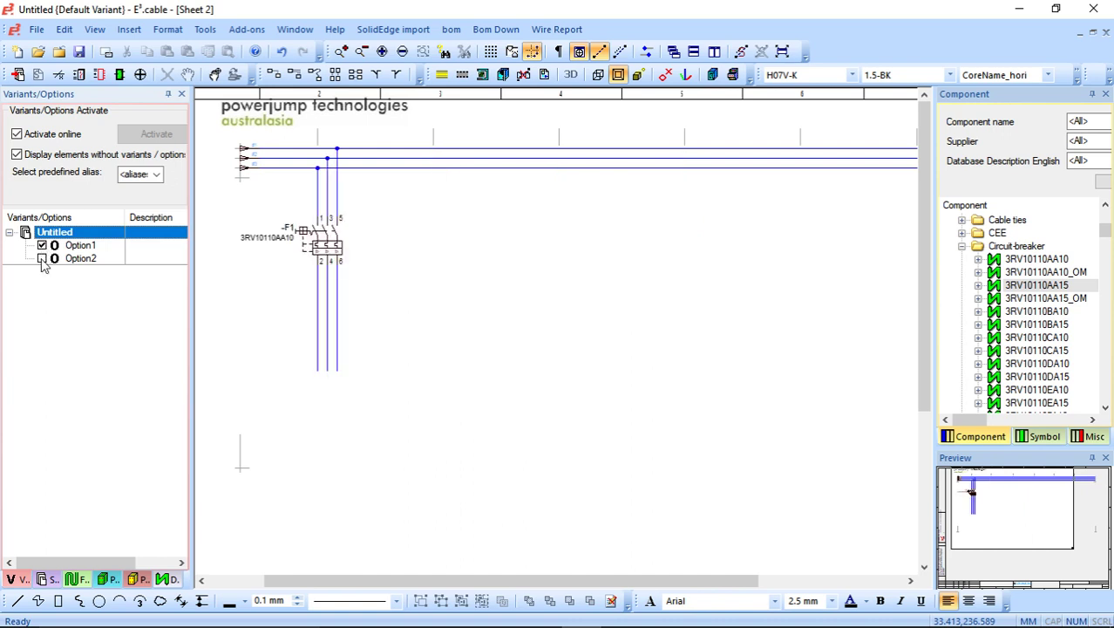
click(42, 259)
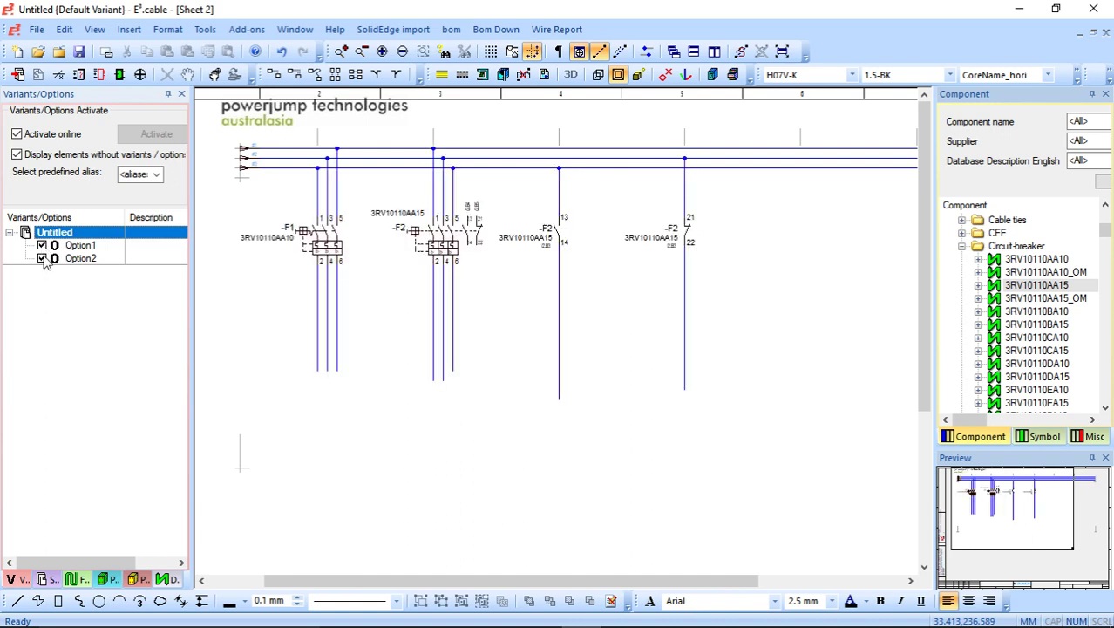
View the option assignment of circuit breaker -F1 and its connection lines in Enhanced Mode.
drag(383, 420, 272, 141)
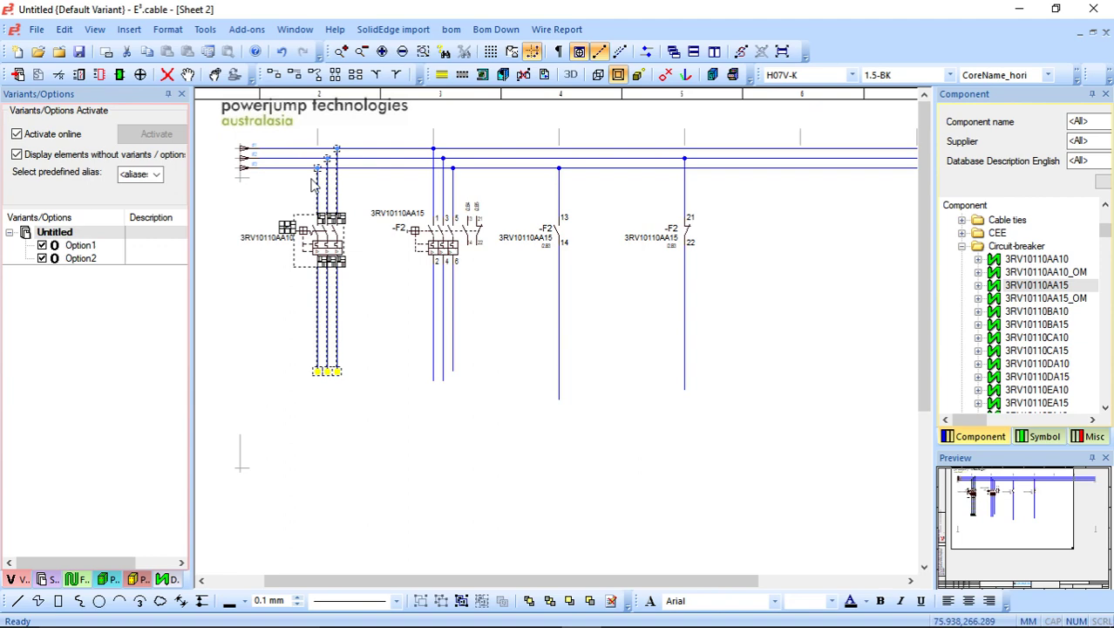
right_click(300, 231)
click(357, 223)
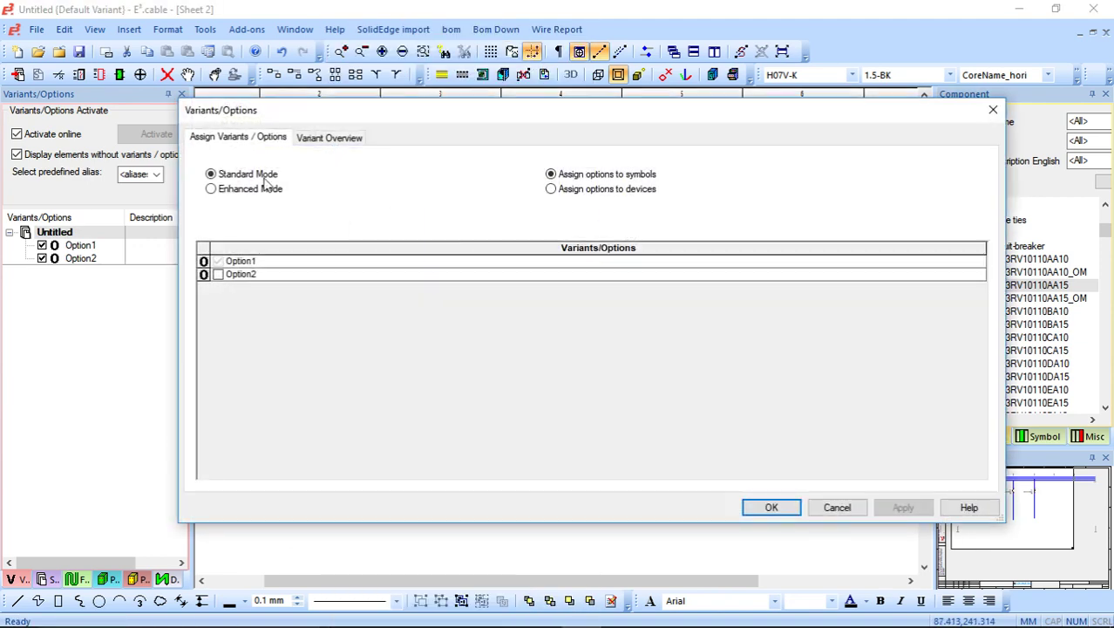
click(240, 191)
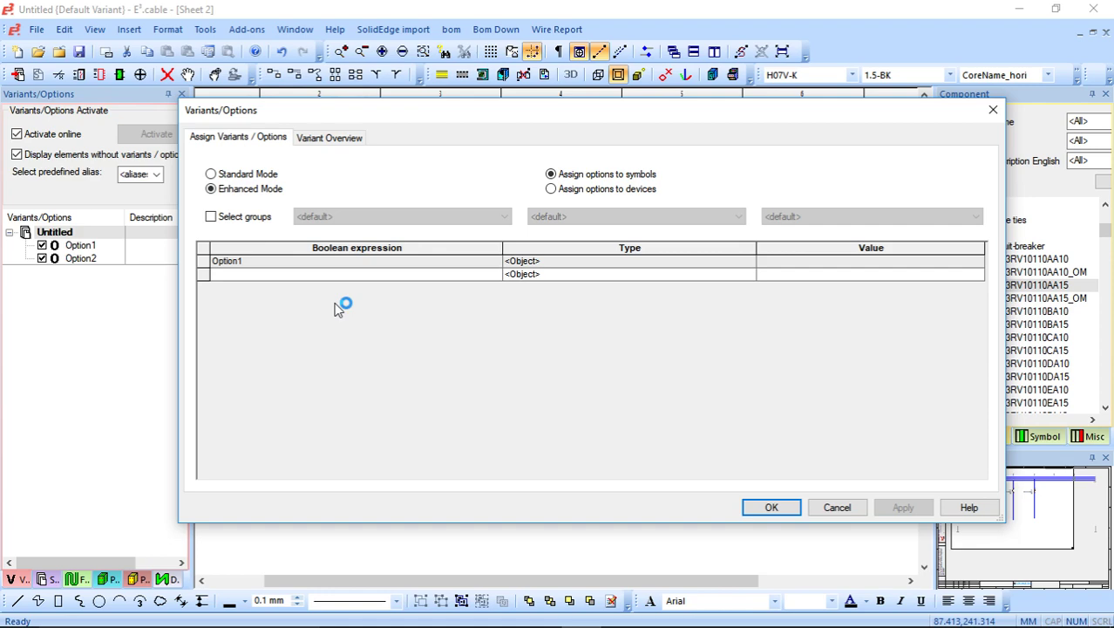
click(764, 511)
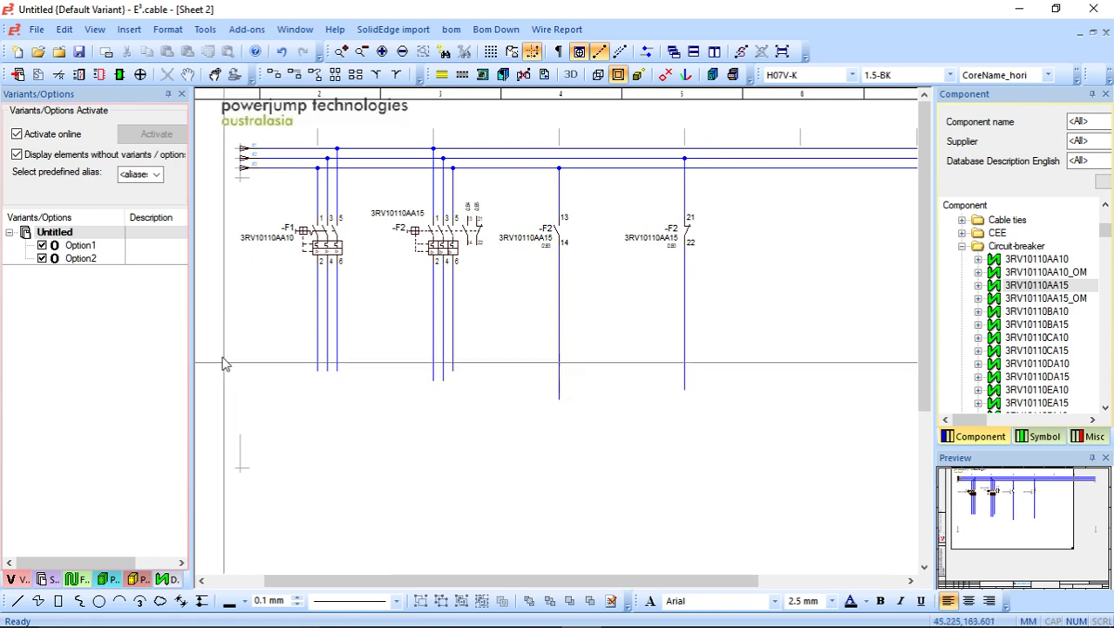
Leave only Option1 active and move circuit breaker -F1 with its connection lines towards column 3, overlapping the hidden -F2.
click(42, 245)
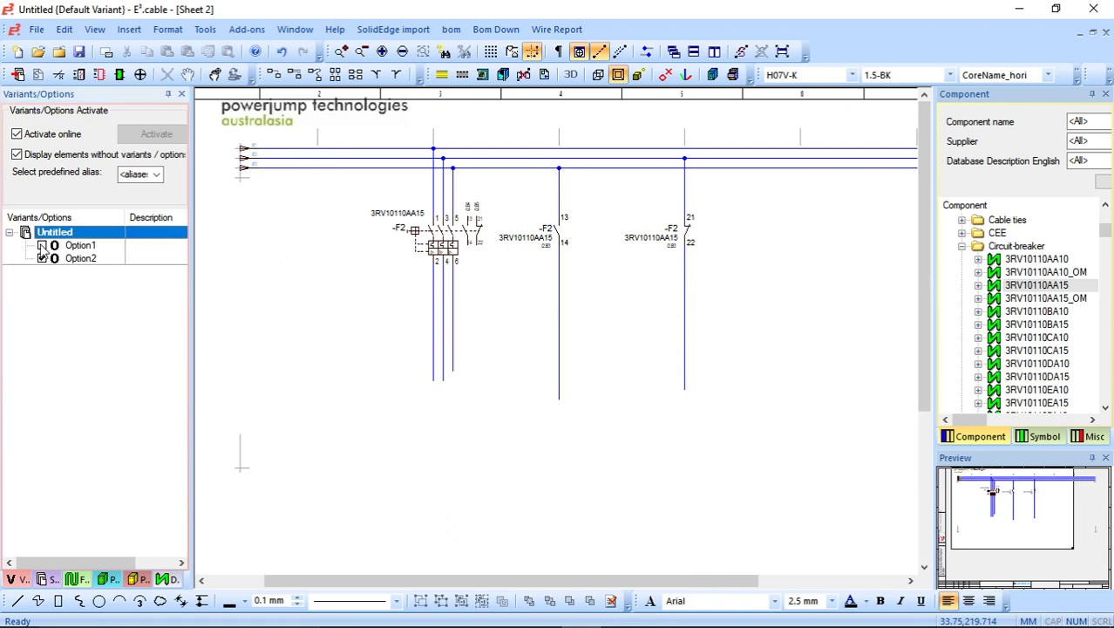
click(42, 246)
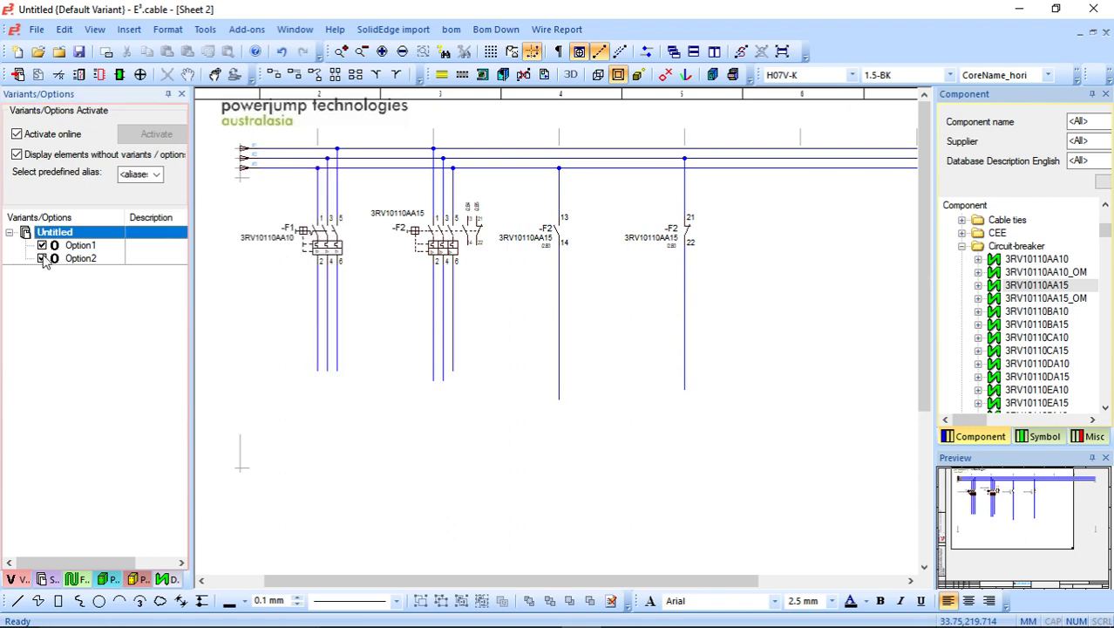
click(42, 258)
drag(341, 270, 419, 234)
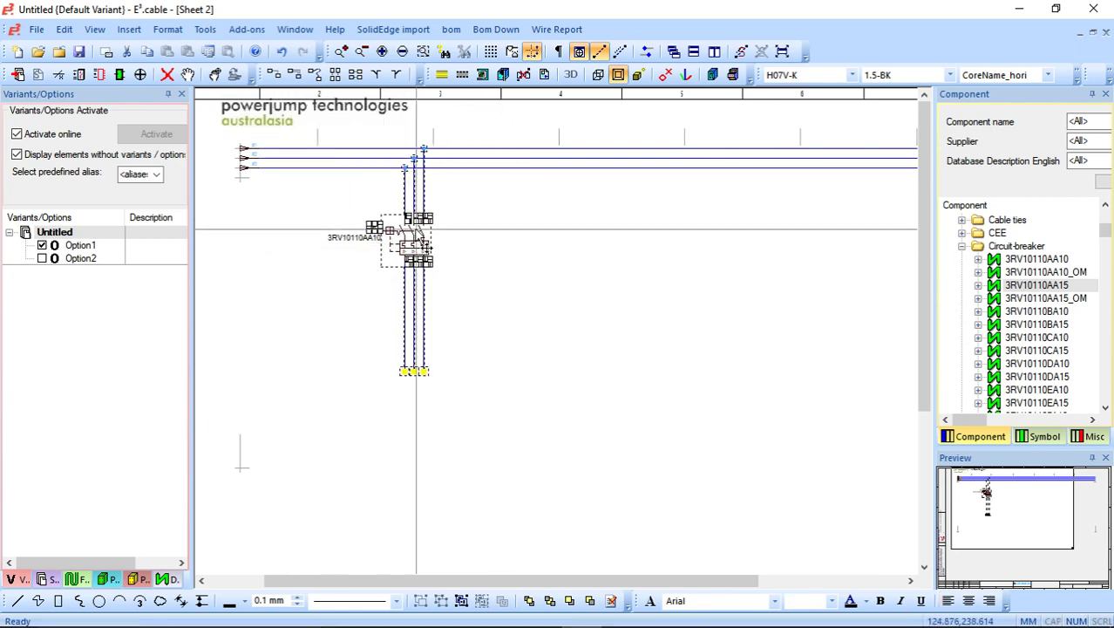
click(358, 266)
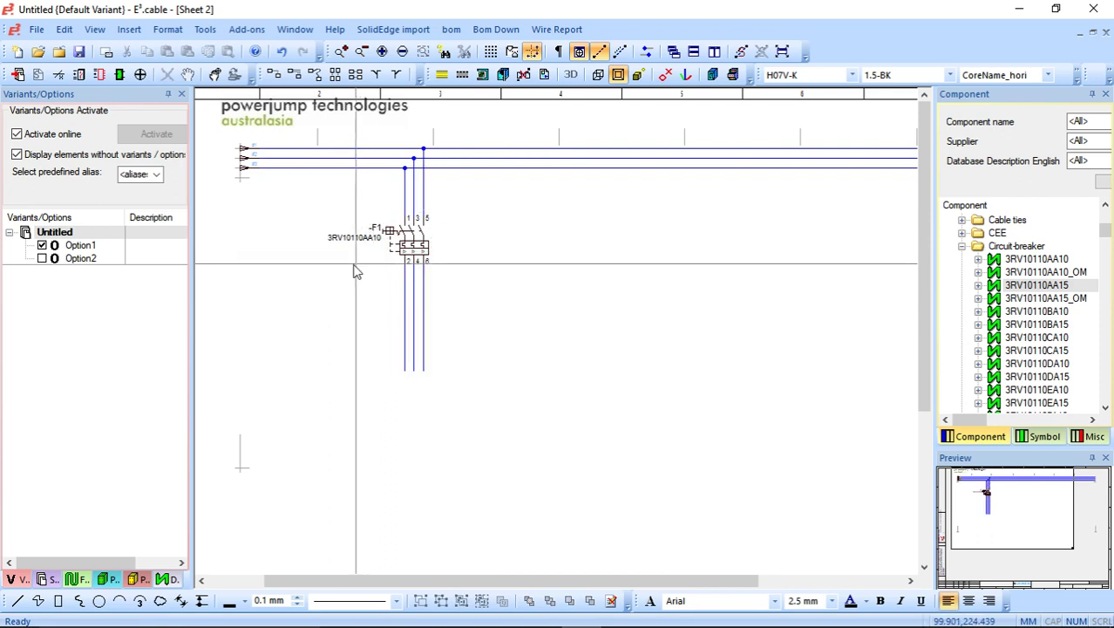
Toggle Option2 and Option1 to compare the overlapping breakers, ending with only Option1 active.
click(42, 259)
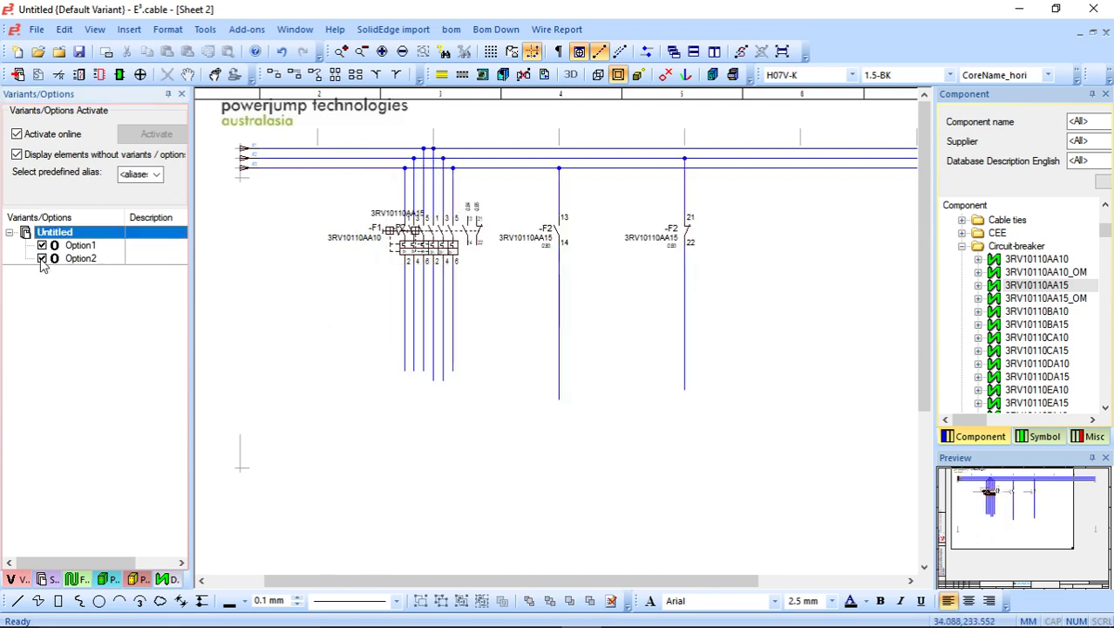
click(42, 259)
click(42, 259)
click(42, 259)
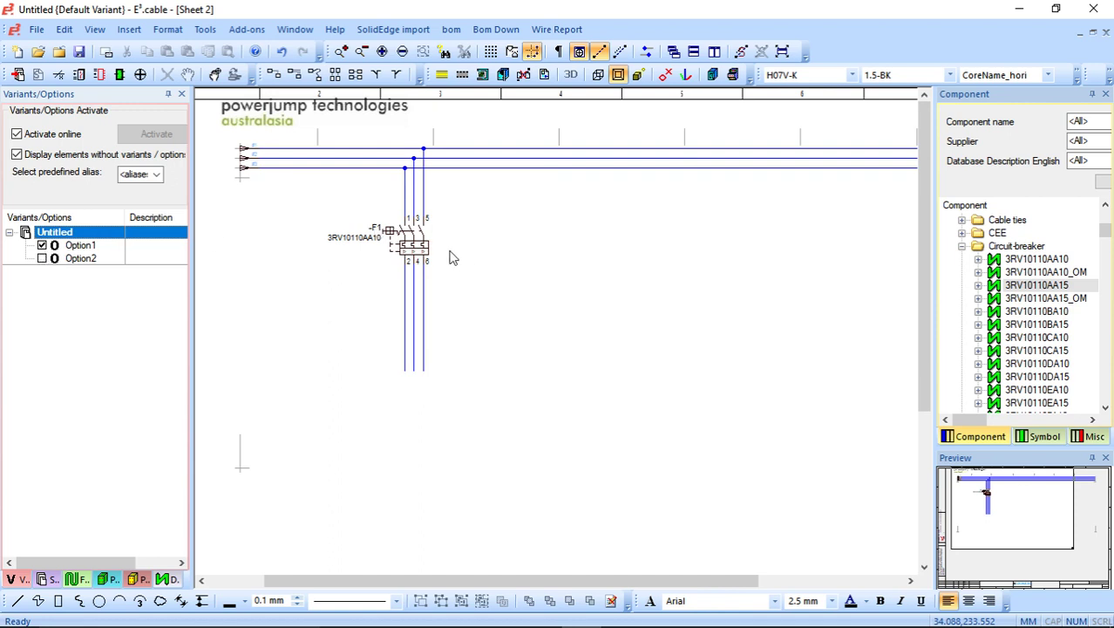
click(41, 246)
click(42, 246)
Shift the -F1 symbol onto -F2's position, compare it with Option2, and return it to its straight connection lines, slightly higher.
drag(438, 248, 464, 249)
click(42, 259)
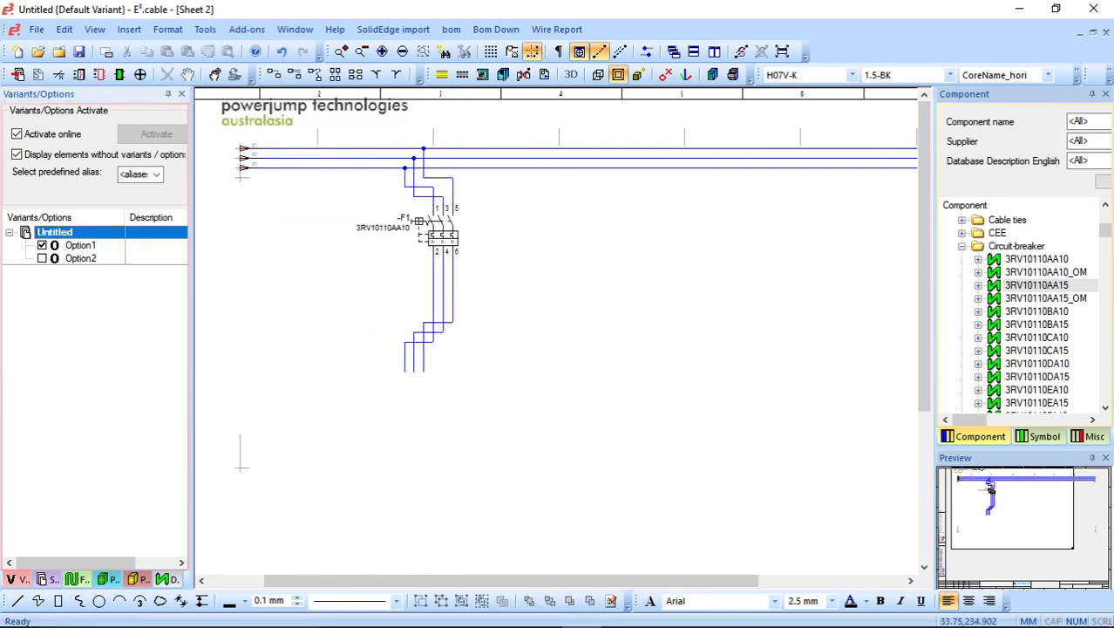
click(42, 259)
drag(458, 244, 402, 237)
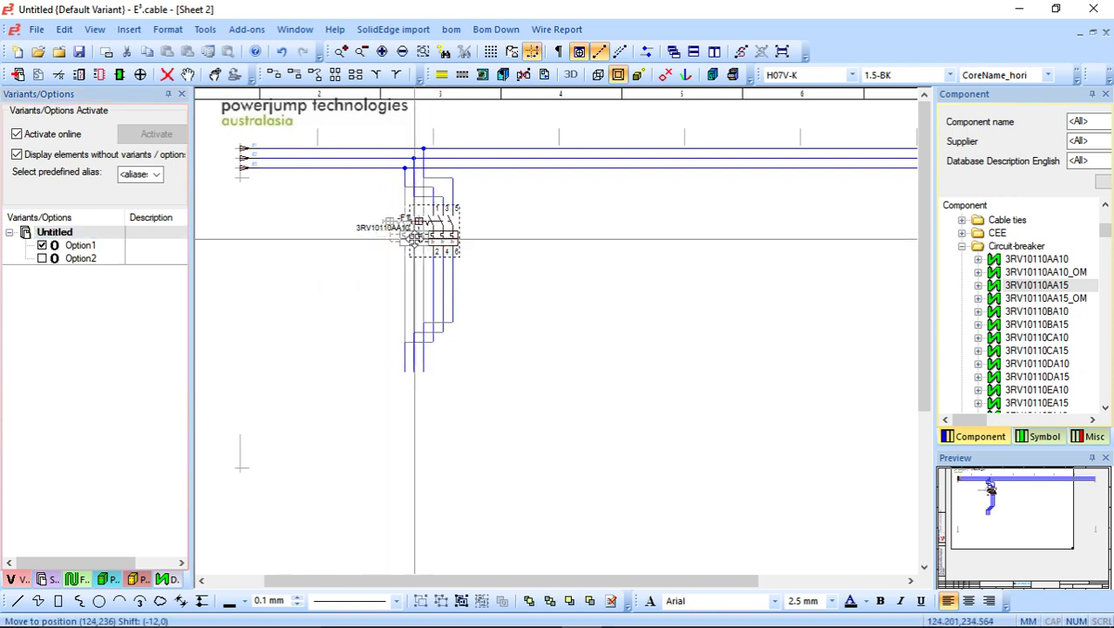
Move the powerjump technologies logo slightly down and try to shift -F1 and its connection lines.
mouse_move(386, 119)
mouse_down()
mouse_move(472, 326)
mouse_move(430, 272)
mouse_move(386, 128)
mouse_up()
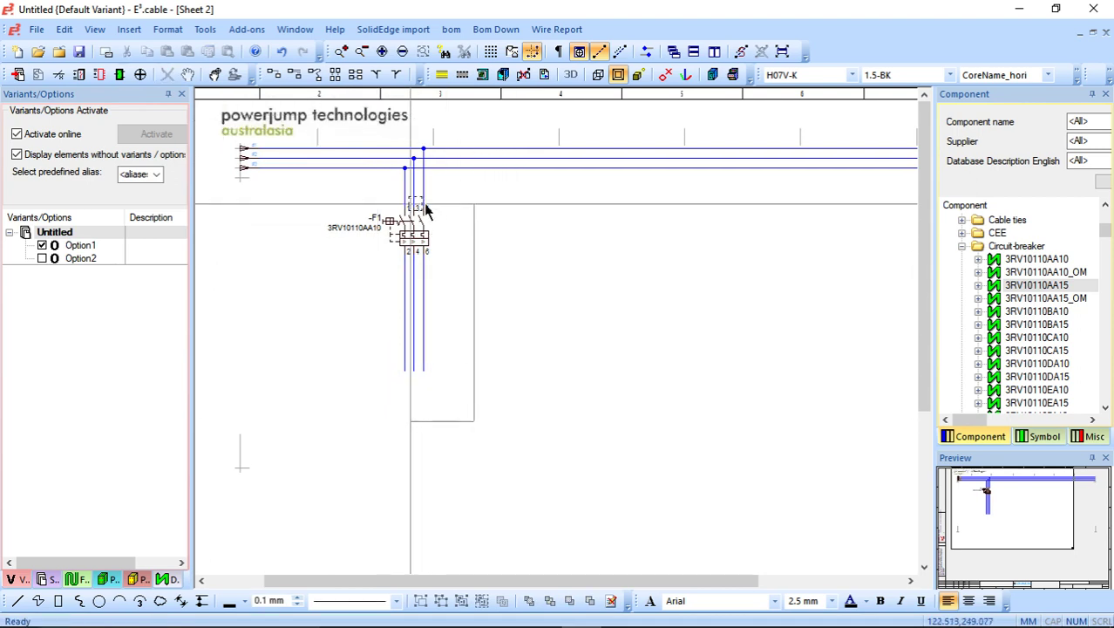
mouse_move(410, 232)
mouse_down()
mouse_move(303, 236)
mouse_move(418, 239)
mouse_up()
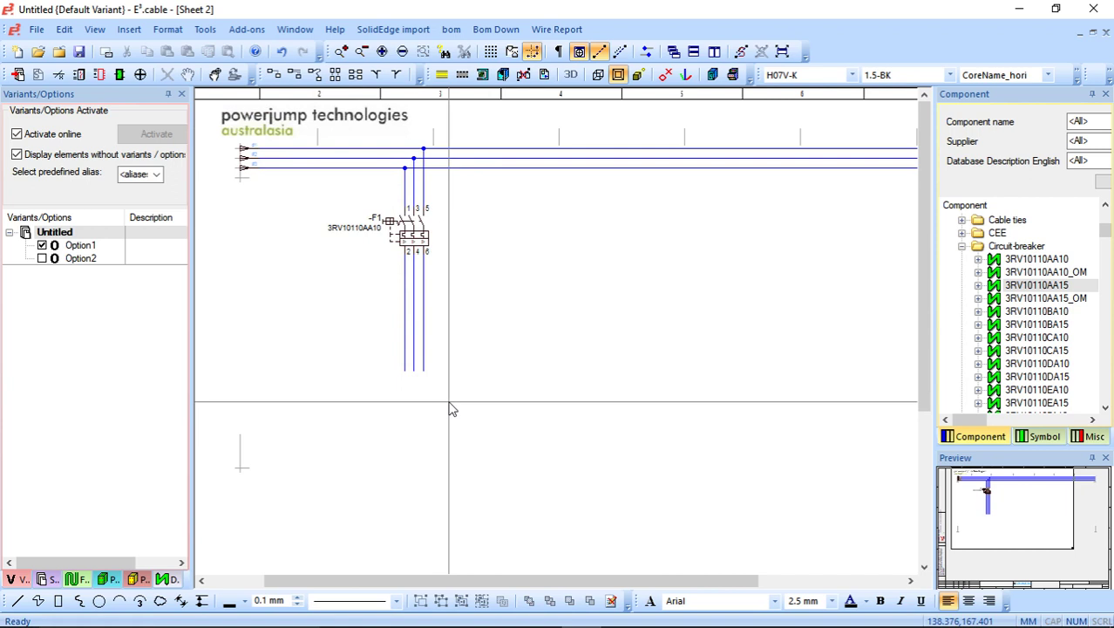
drag(450, 403, 385, 142)
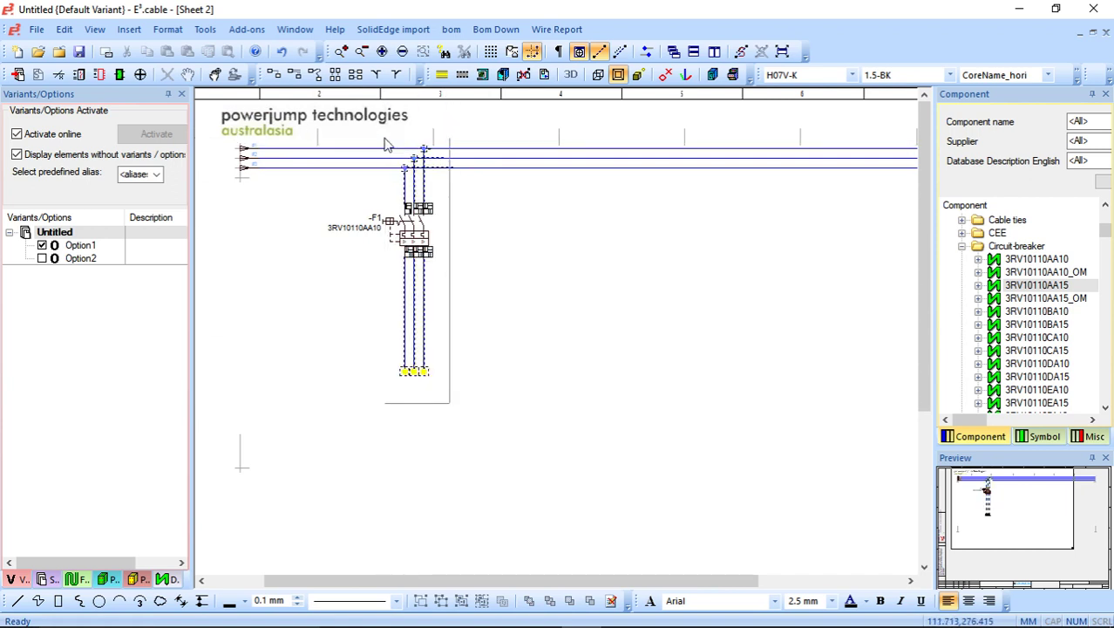
mouse_move(410, 234)
mouse_down()
mouse_move(318, 219)
mouse_move(417, 233)
mouse_up()
click(470, 329)
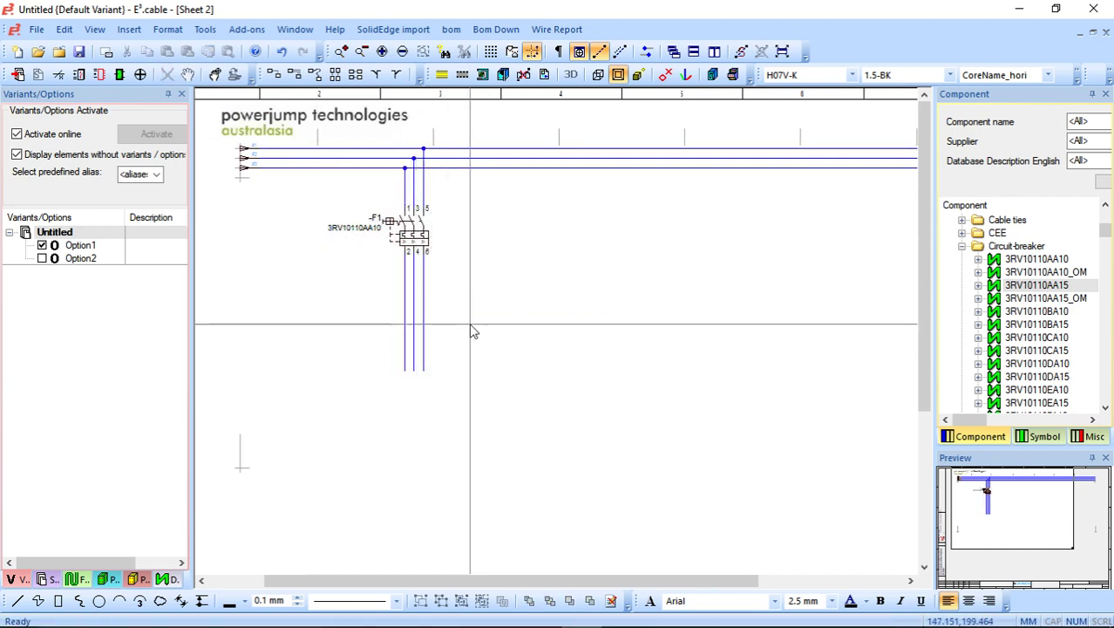
Switch Option2 on and off, and Option1 off and on, to check the display of the moved -F1.
click(42, 258)
click(42, 258)
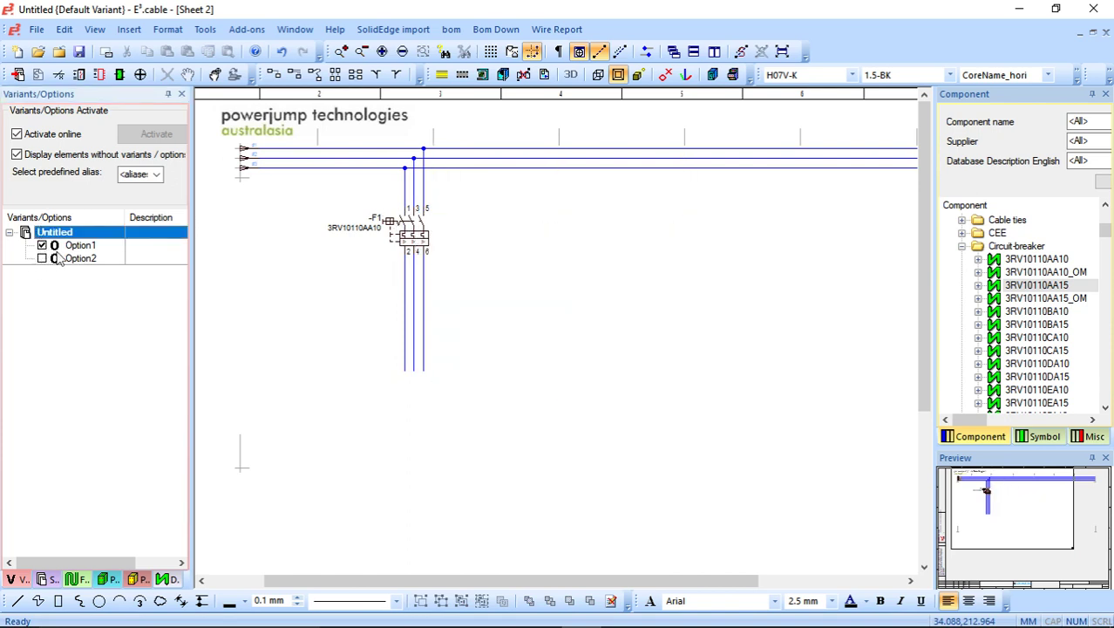
click(41, 245)
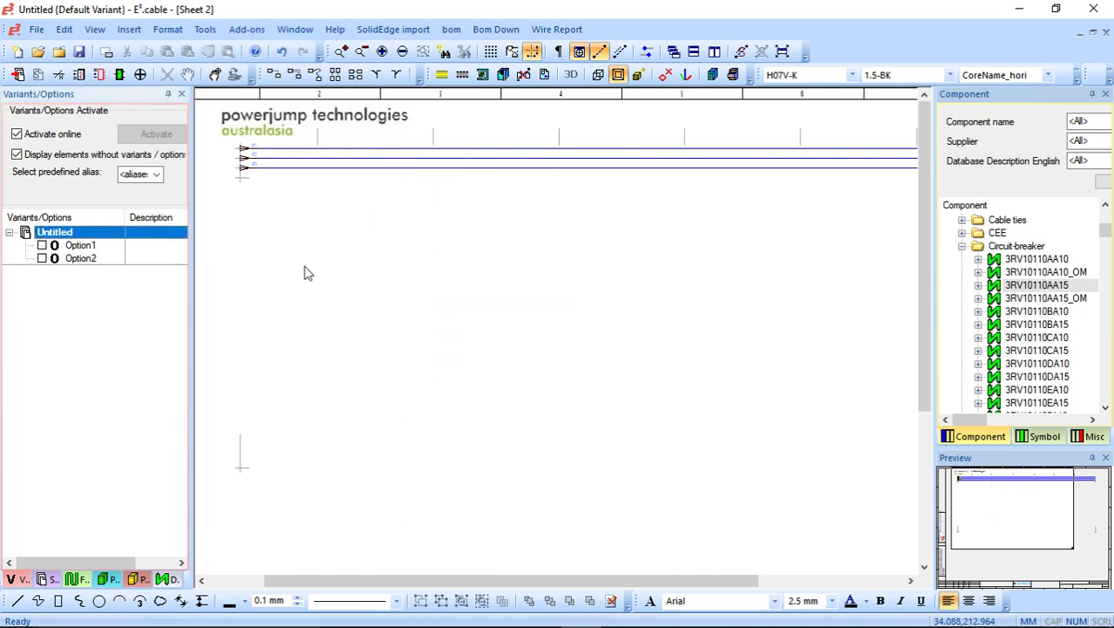
click(42, 245)
Assign Option1 to the powerjump technologies logo and toggle Option1 to check it, leaving it active.
click(323, 110)
right_click(304, 115)
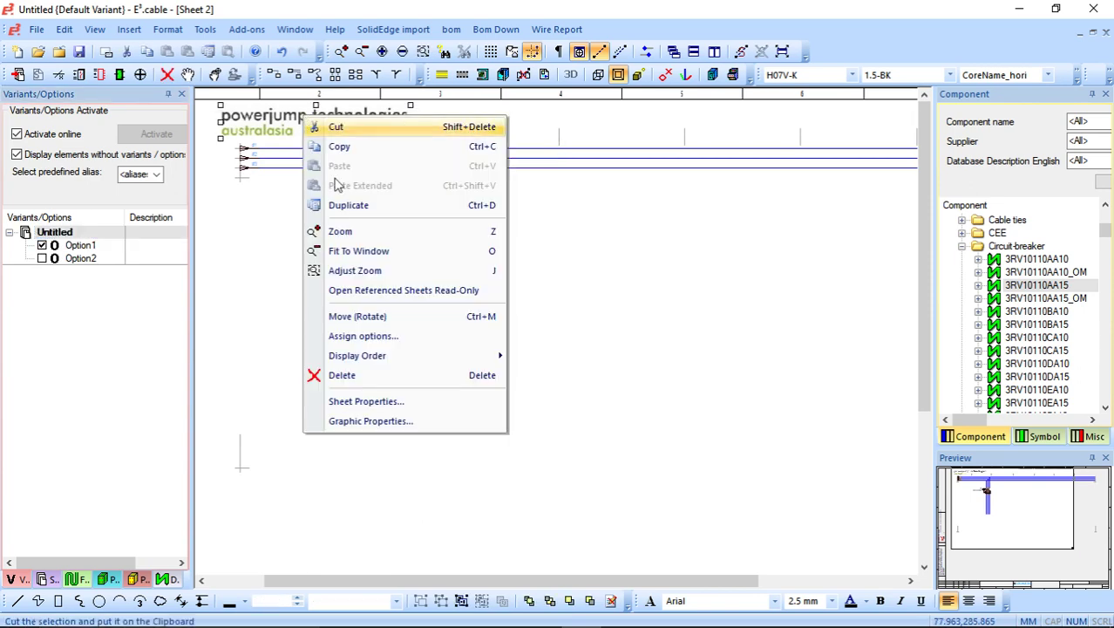
click(344, 337)
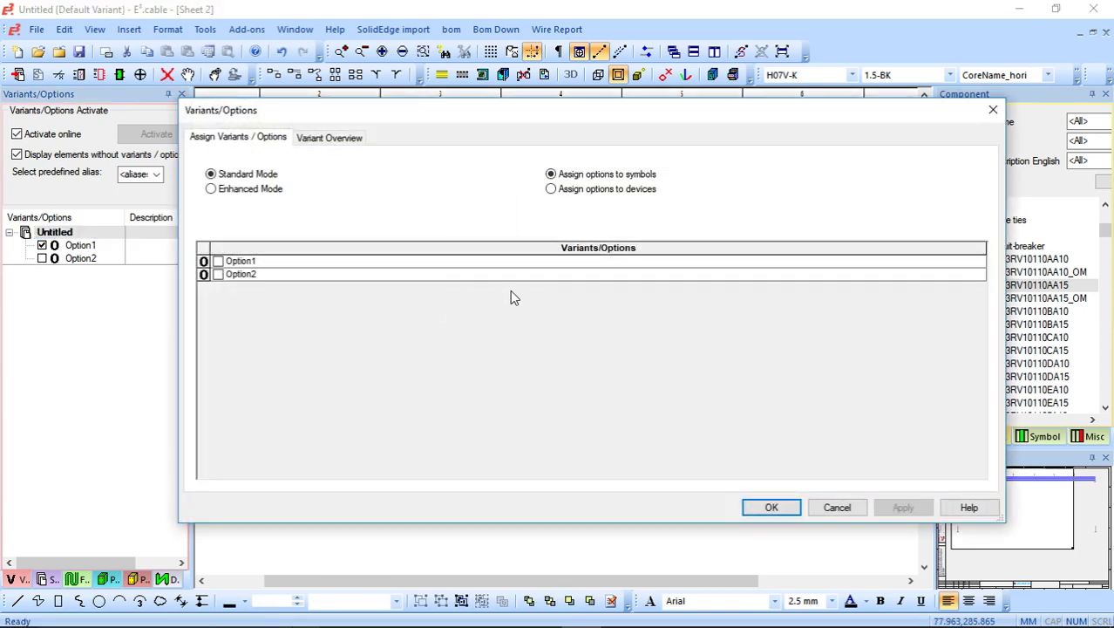
click(218, 260)
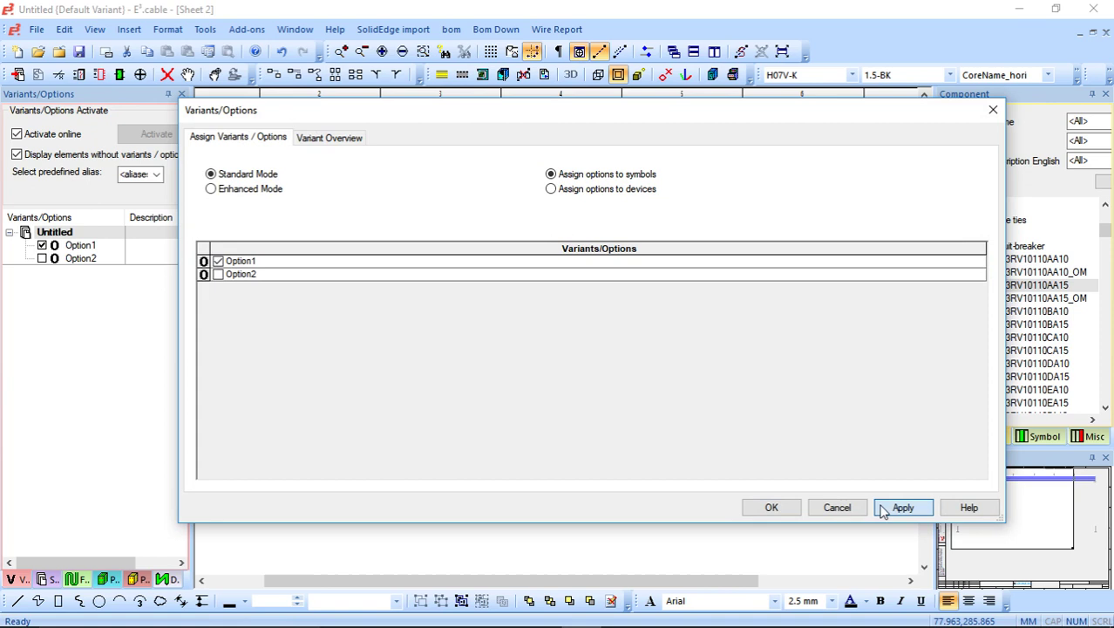
click(772, 507)
click(42, 245)
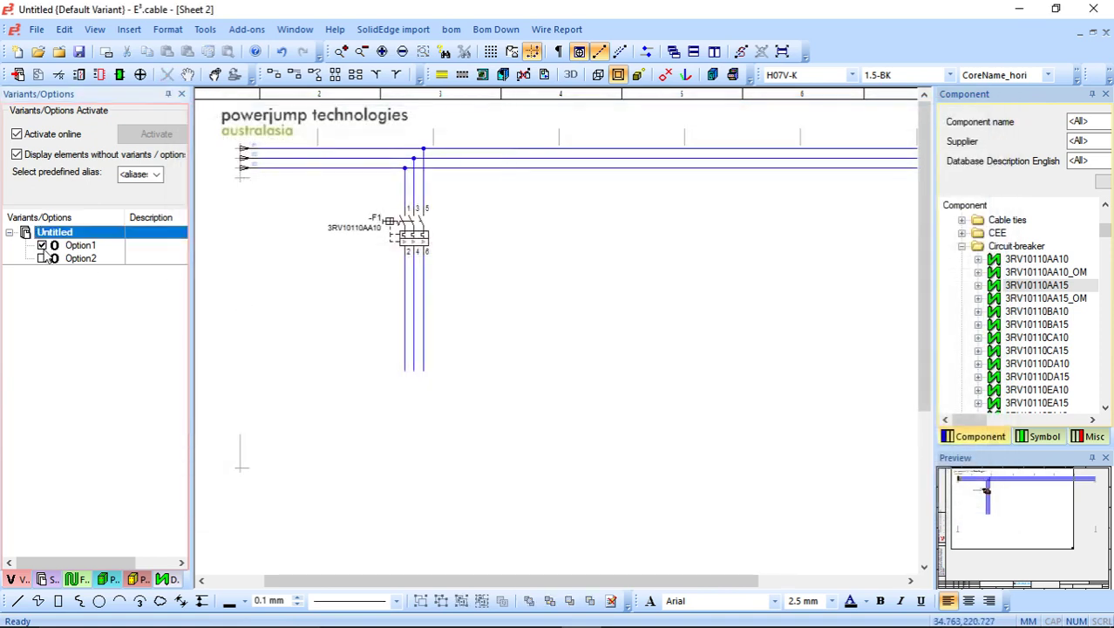
click(42, 245)
Generate a bill of material sheet report with only Option1 active and display the project's sheet list.
click(205, 29)
mouse_move(270, 148)
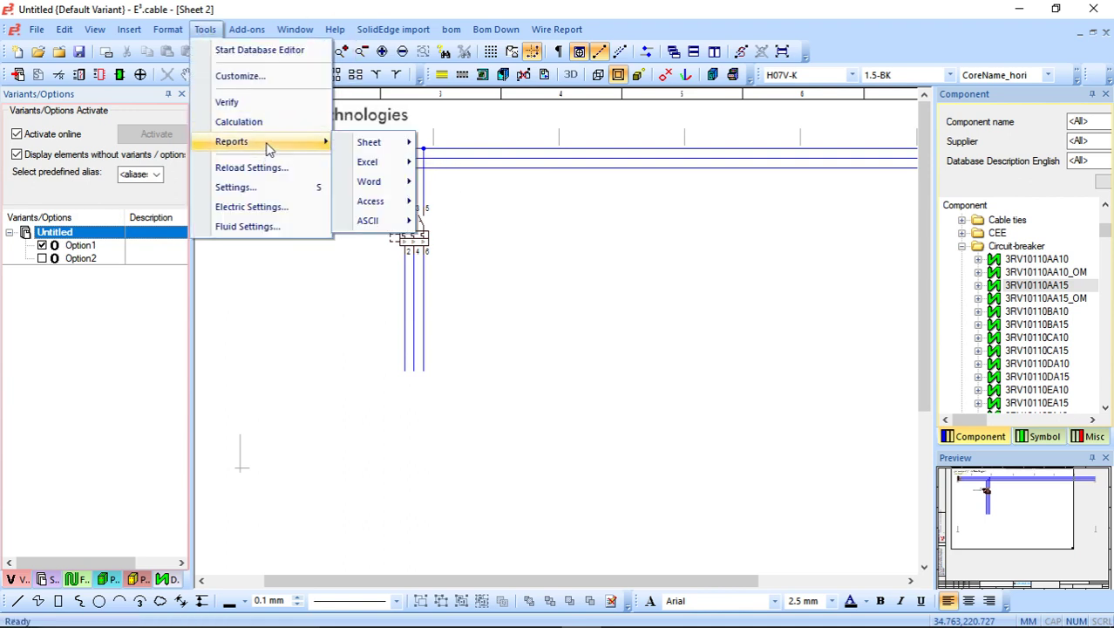
mouse_move(373, 143)
click(494, 163)
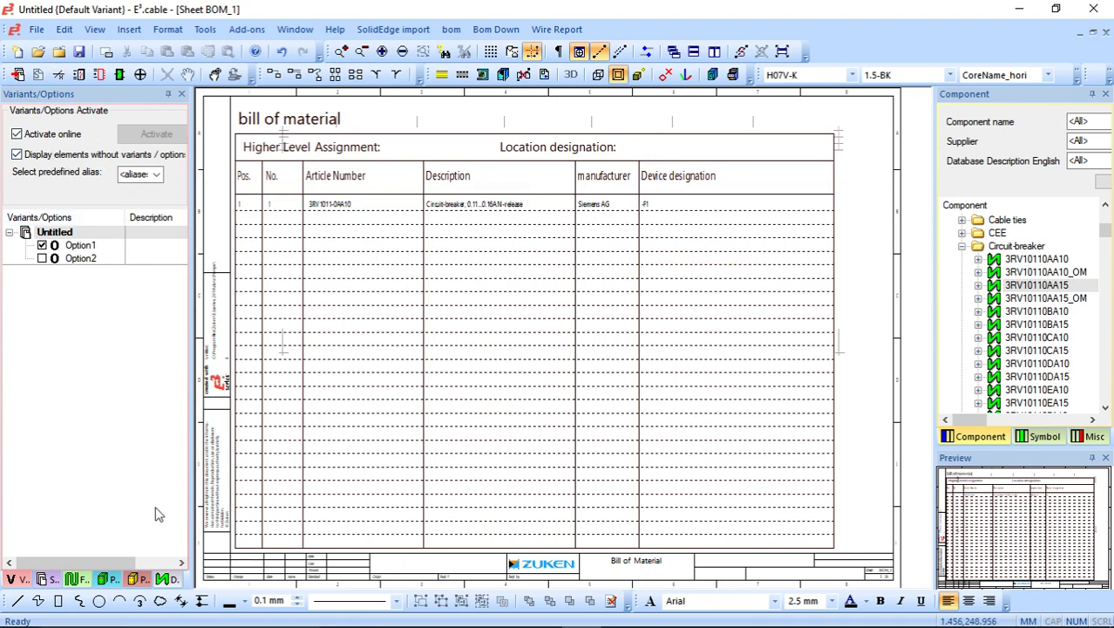
click(79, 580)
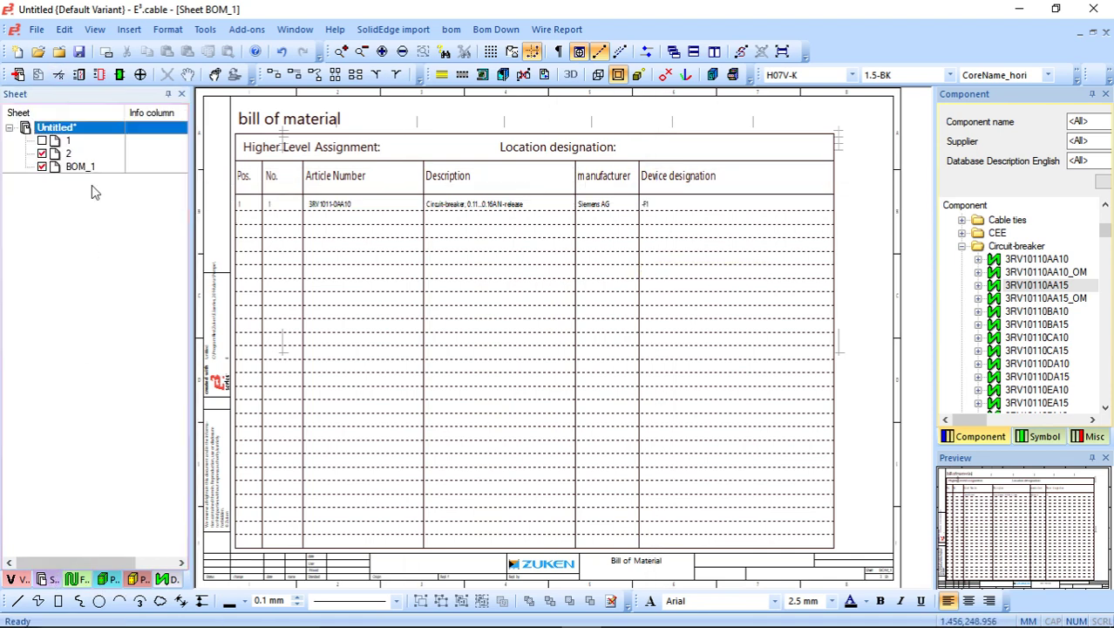
Open schematic sheet 2 and make Option2 the only active option in place of Option1.
click(75, 154)
double_click(75, 155)
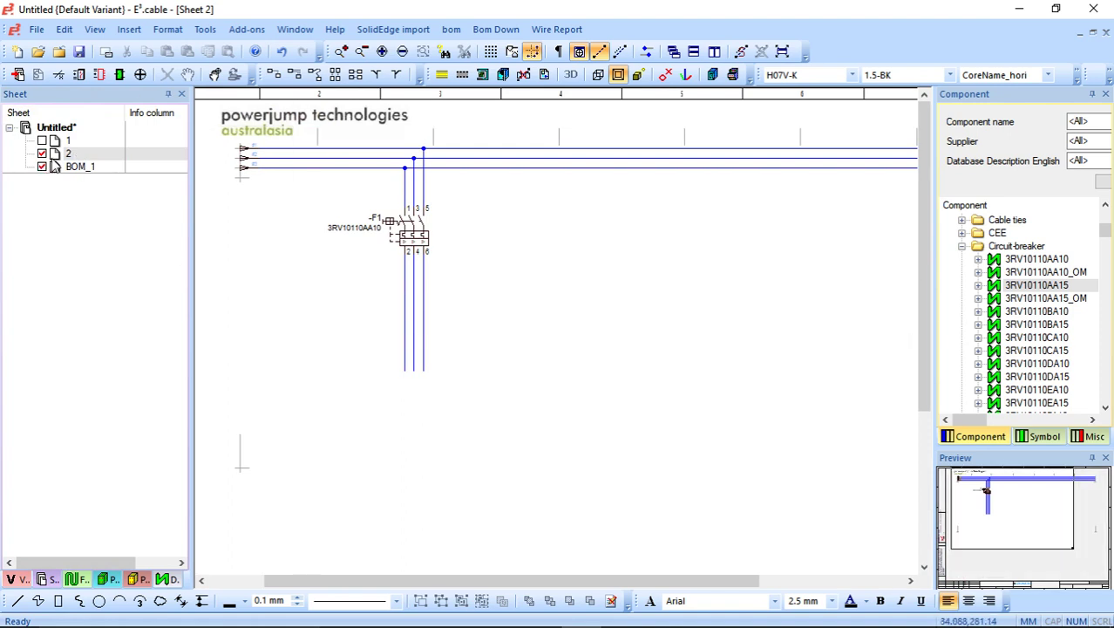
click(16, 580)
click(42, 258)
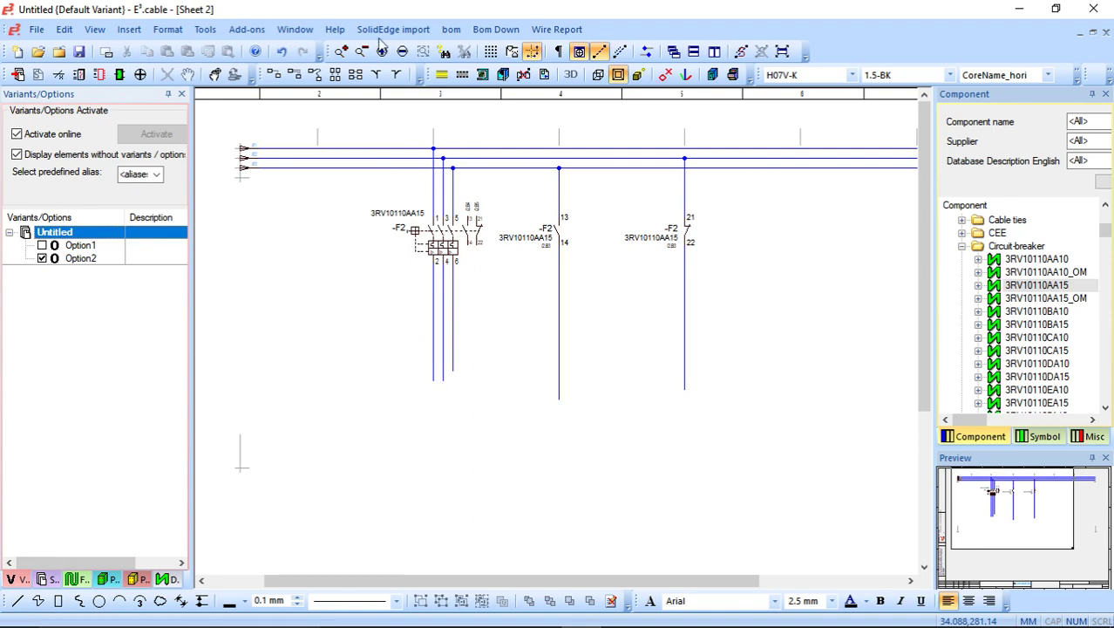
Generate a bill of material sheet report with only Option2 active.
click(204, 28)
mouse_move(255, 144)
mouse_move(383, 144)
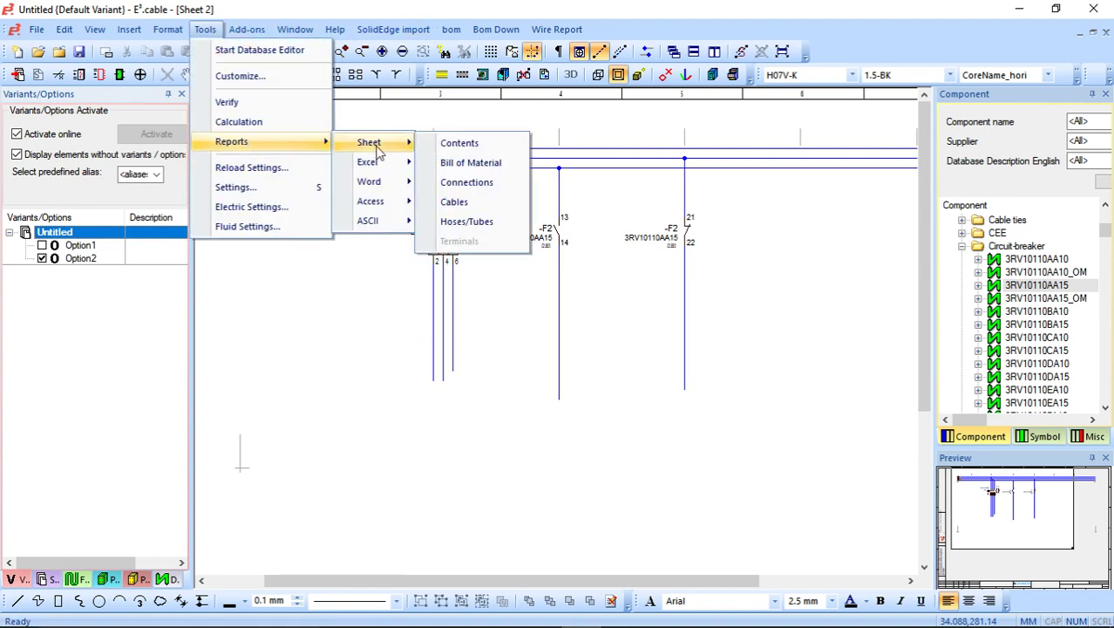
click(487, 168)
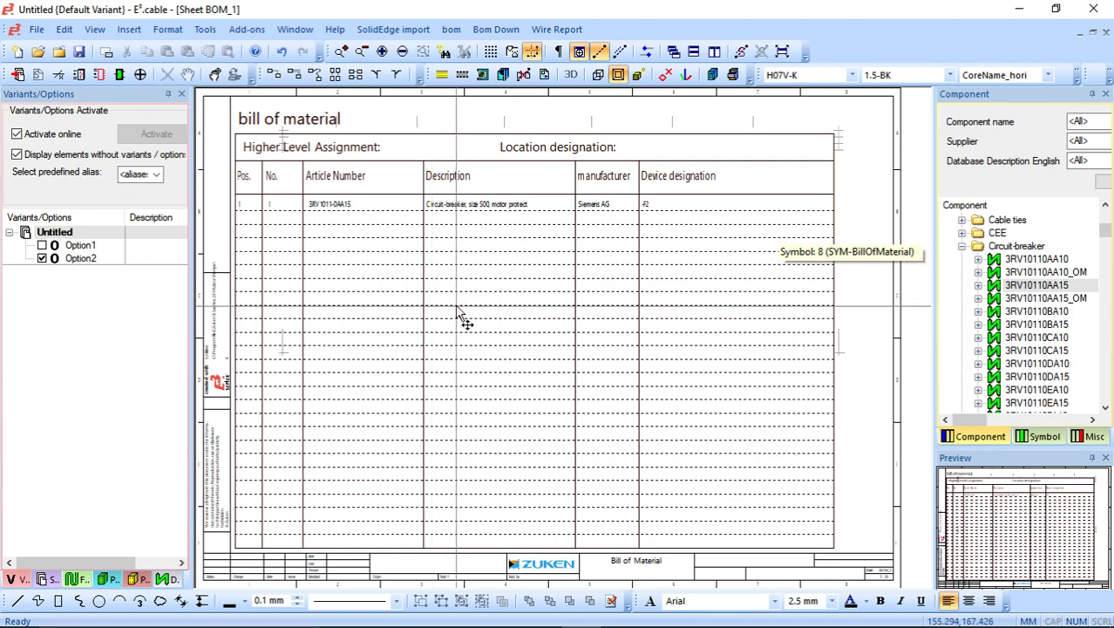
Reopen schematic sheet 2 and switch the active option from Option2 back to Option1.
click(45, 579)
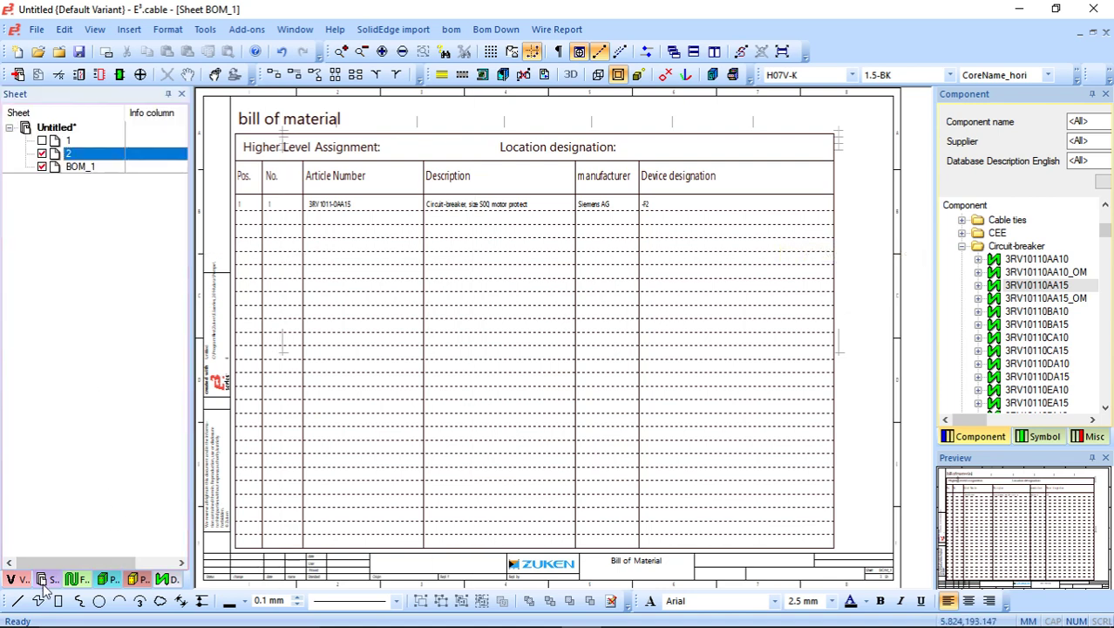
double_click(68, 154)
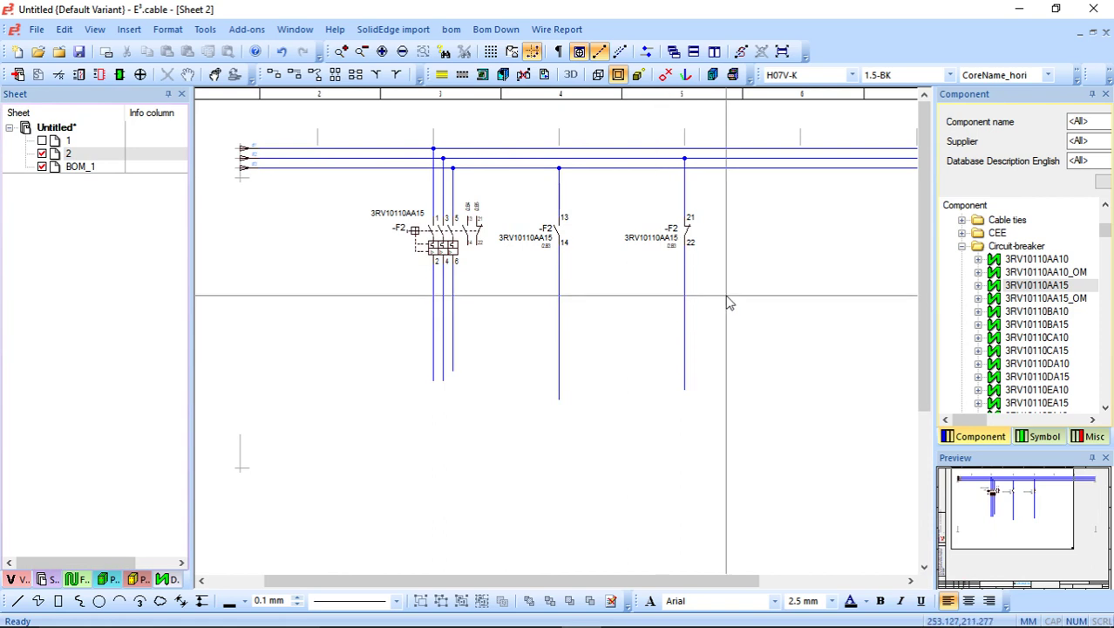
click(16, 579)
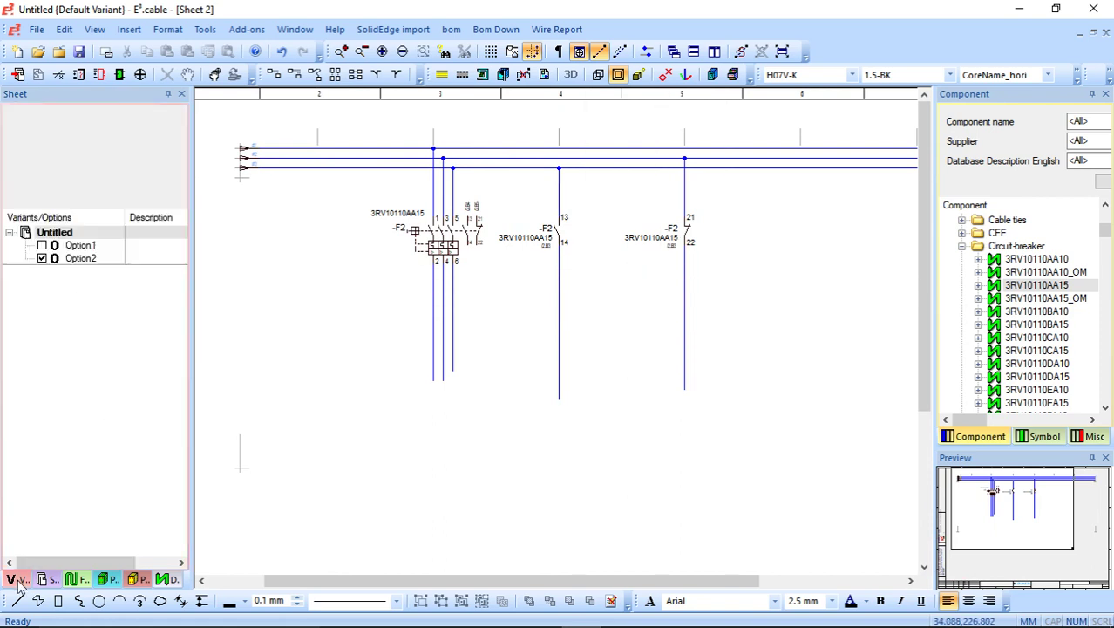
click(42, 258)
click(42, 258)
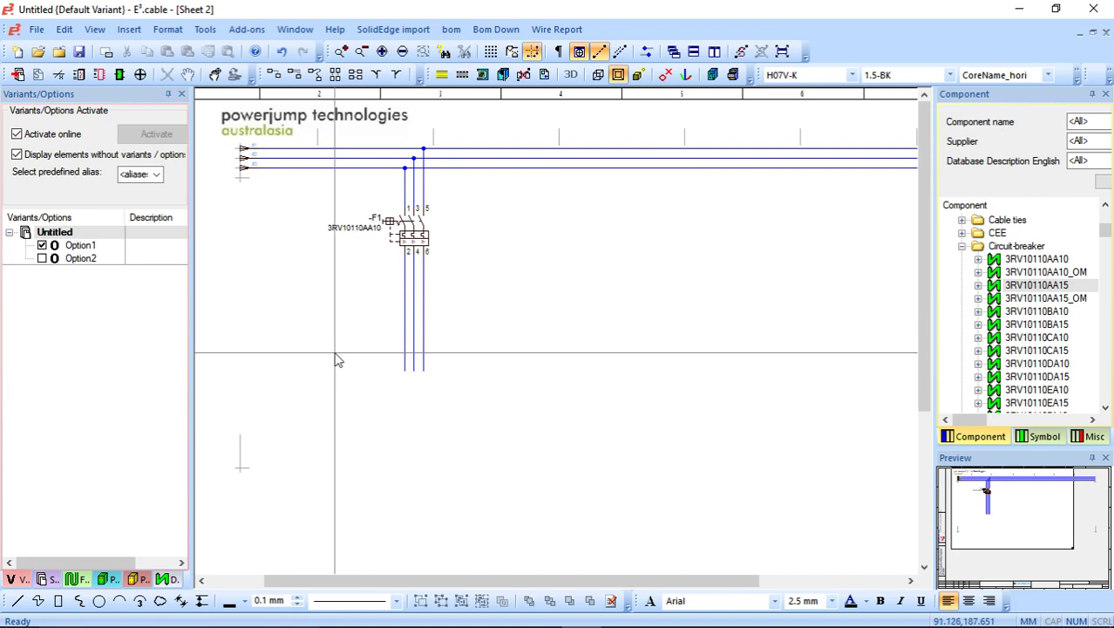
click(403, 295)
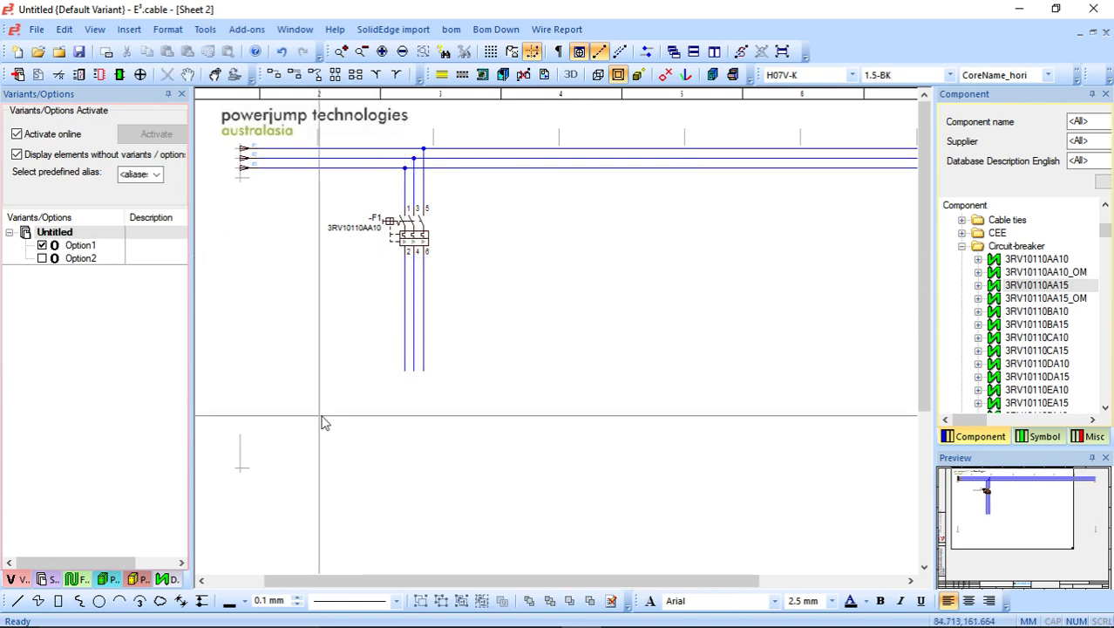
click(364, 410)
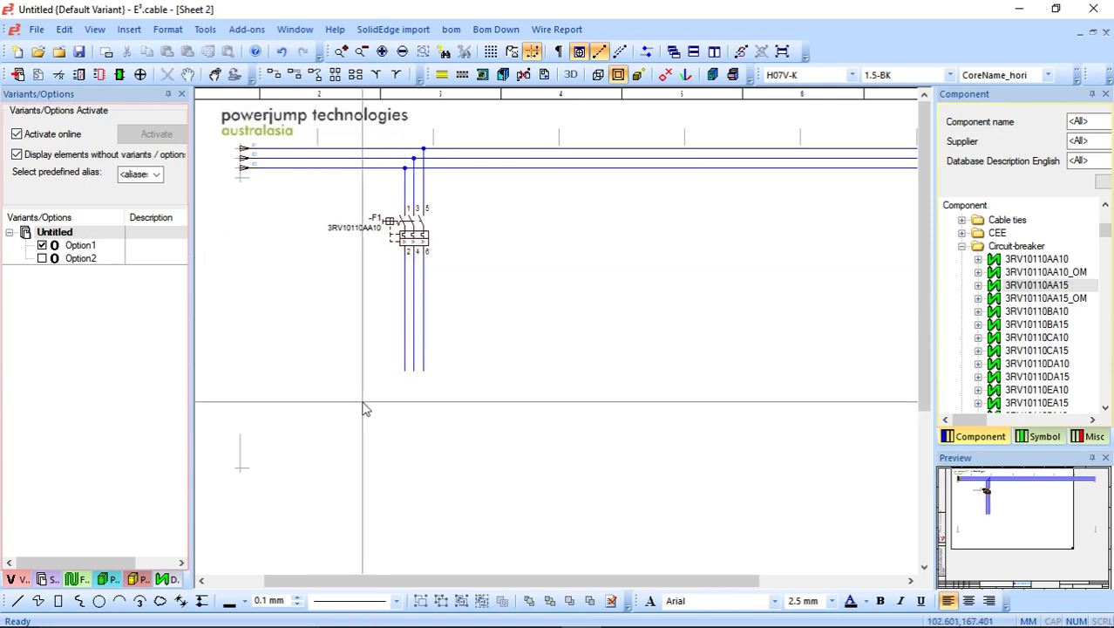